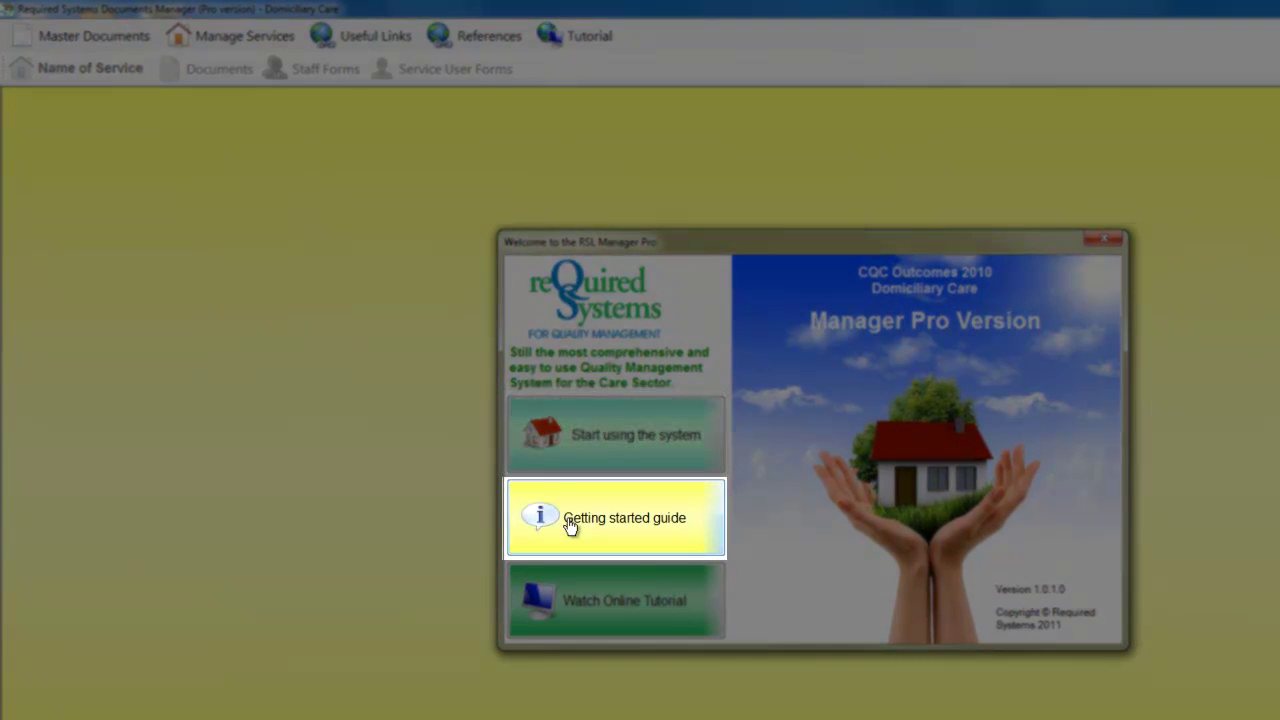
View the getting started guide, close it, and start using the system with the East Kilbride South service
{"action": "left_click", "coordinate": [570, 527]}
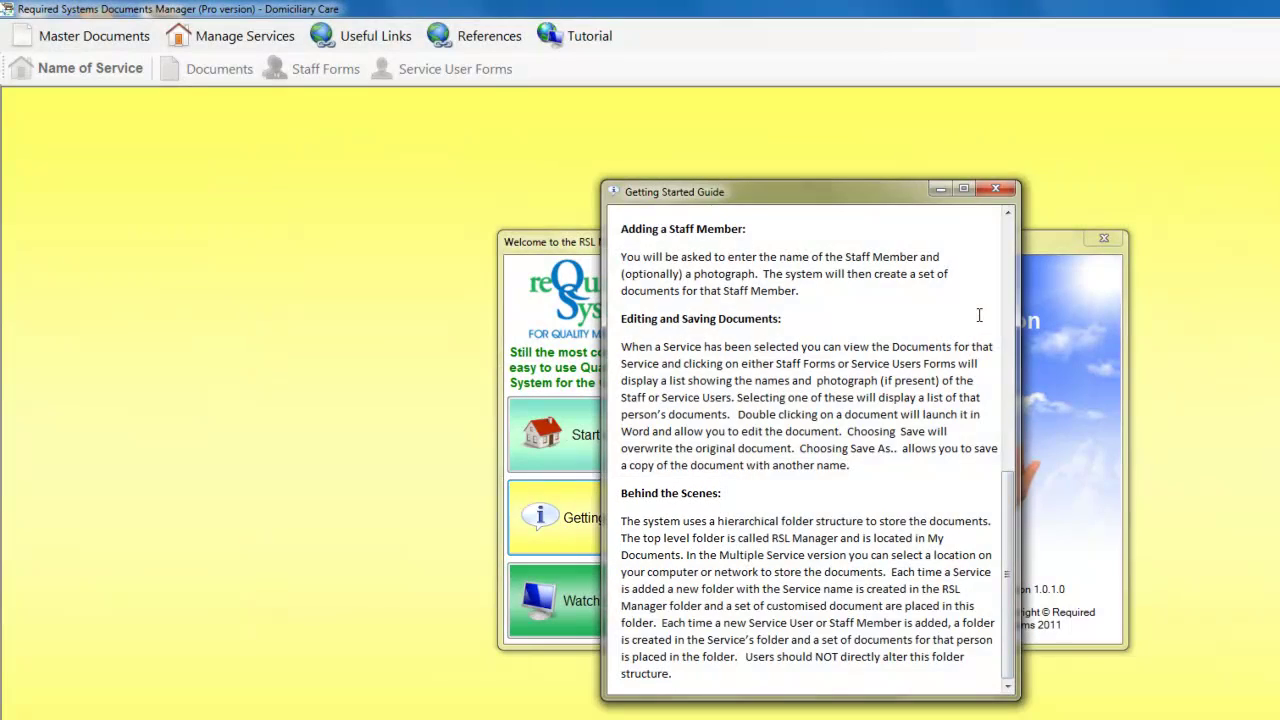
{"action": "left_click", "coordinate": [994, 188]}
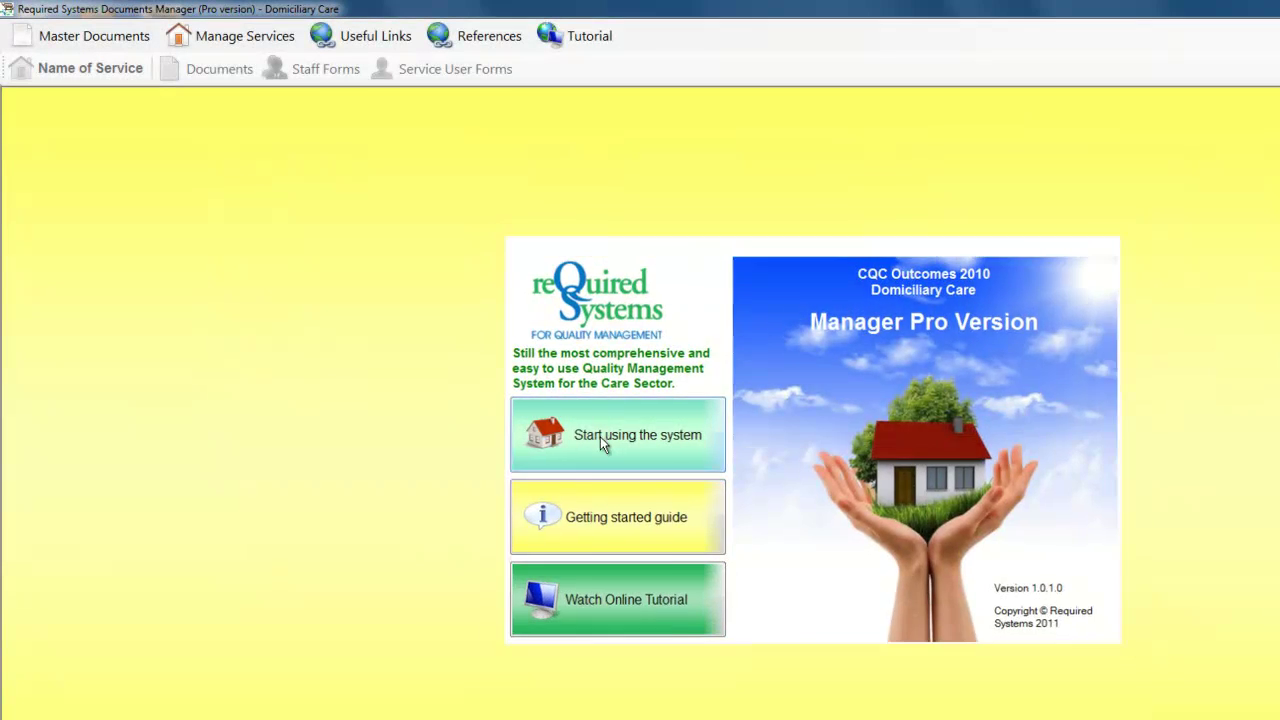
{"action": "left_click", "coordinate": [601, 441]}
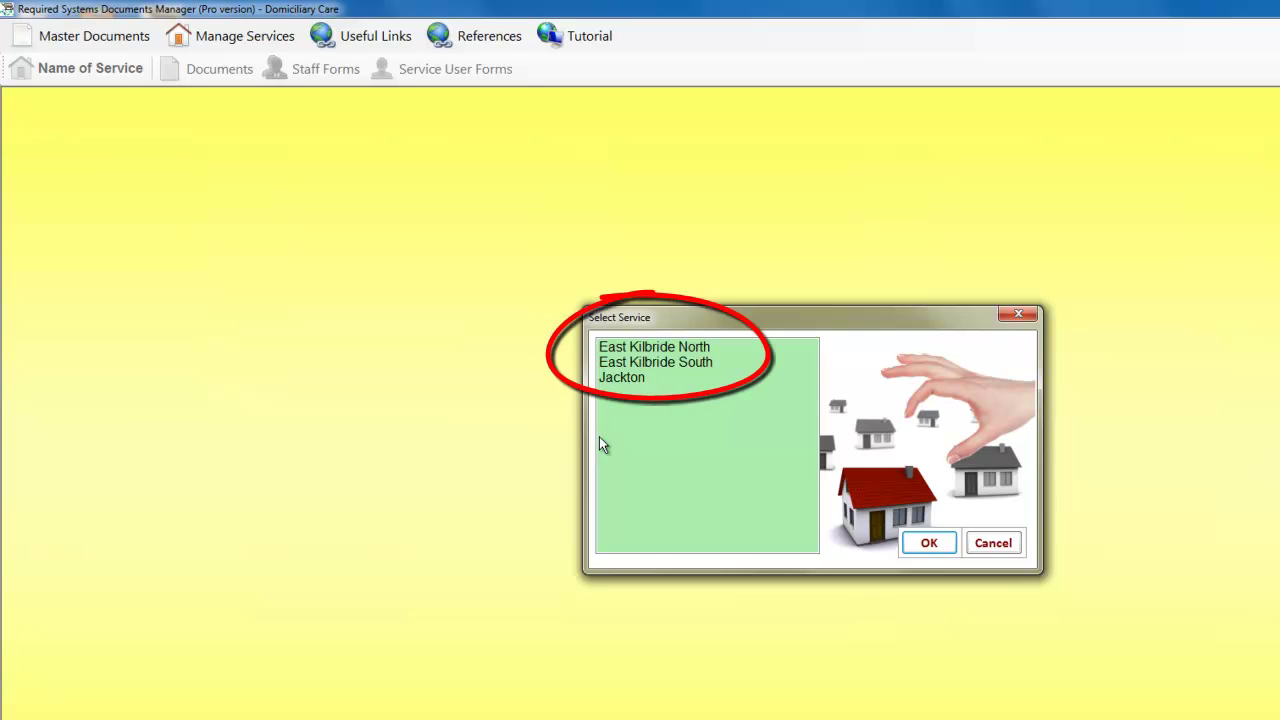
{"action": "left_click", "coordinate": [650, 362]}
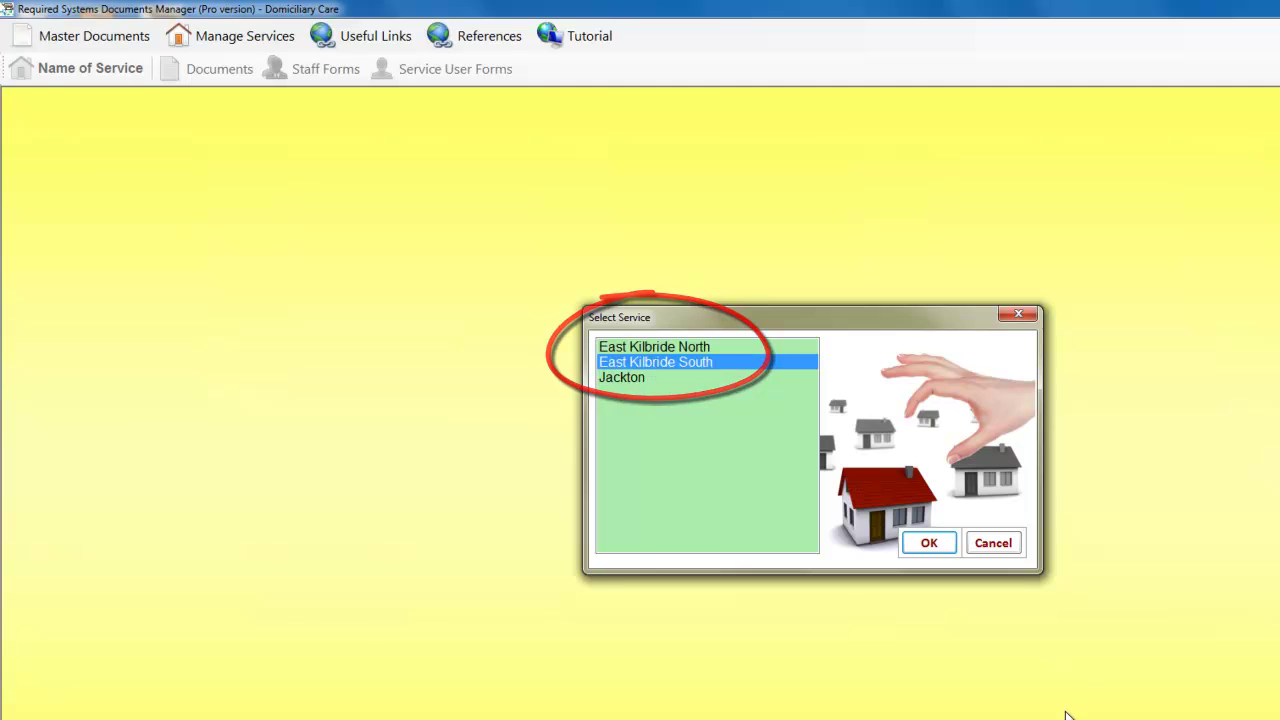
{"action": "left_click", "coordinate": [930, 545]}
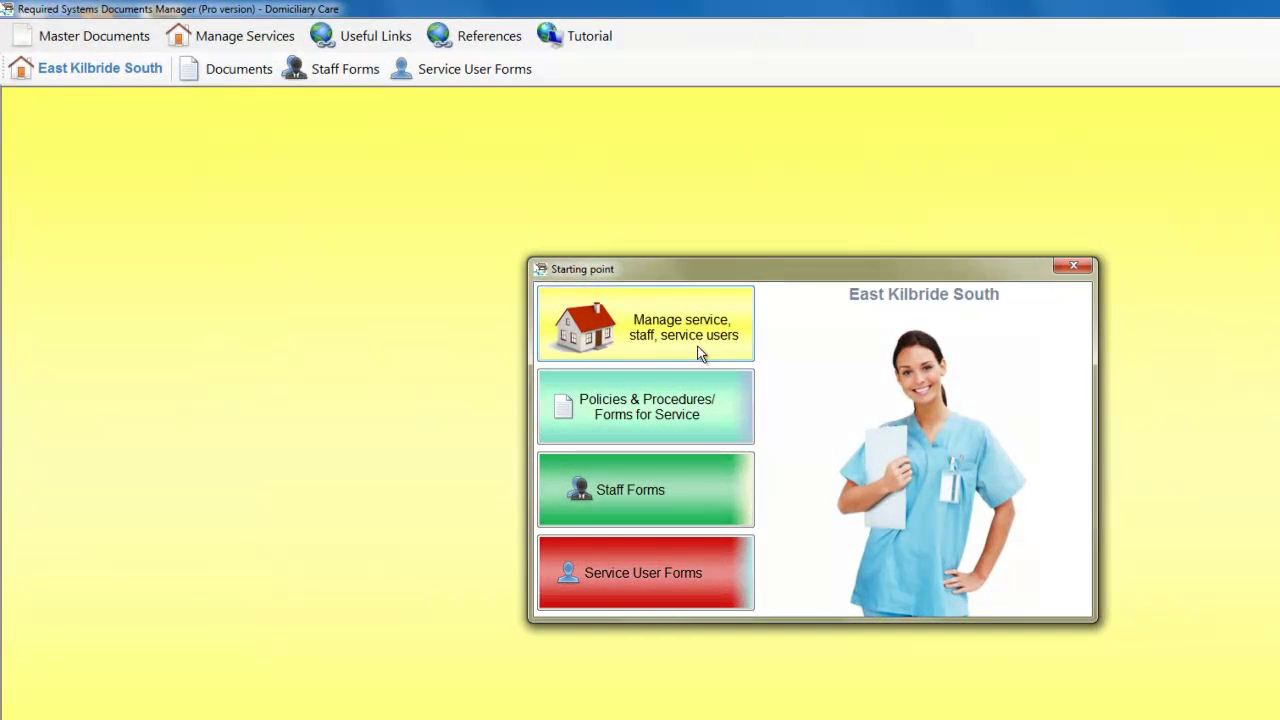
Open the management of service, staff and service users and switch to the East Kilbride North service
{"action": "left_click", "coordinate": [659, 333]}
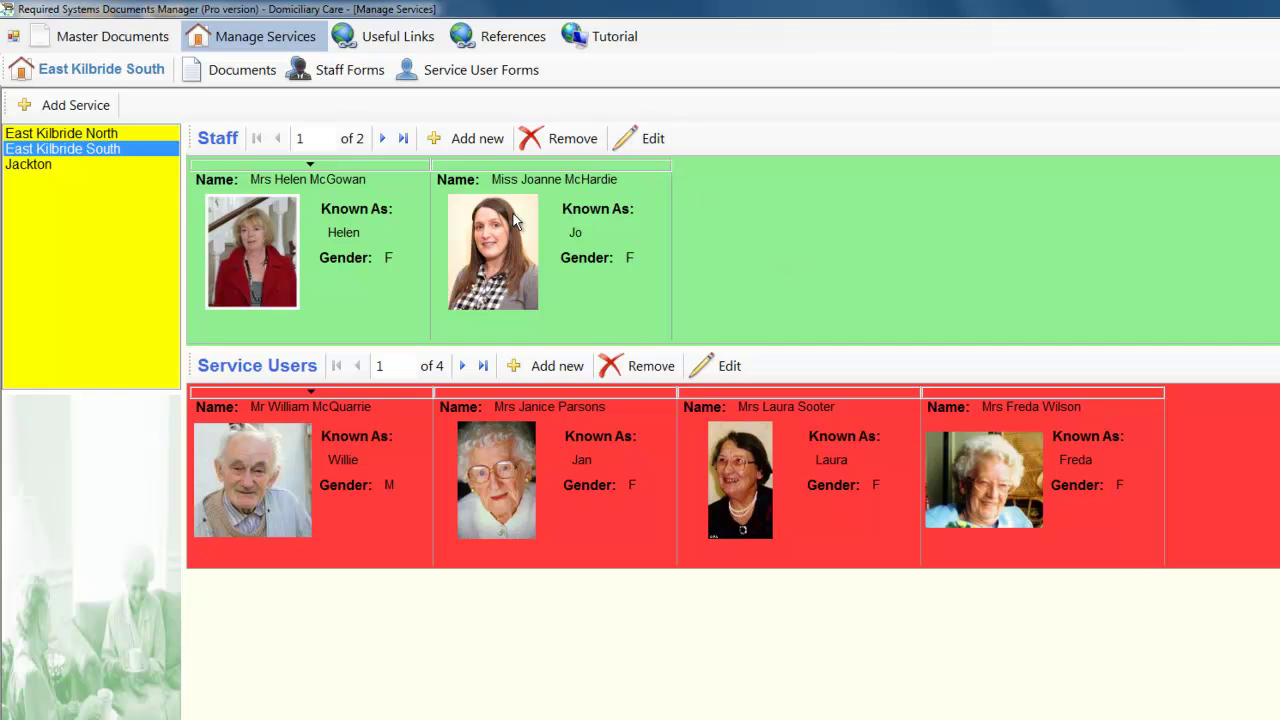
{"action": "left_click", "coordinate": [86, 137]}
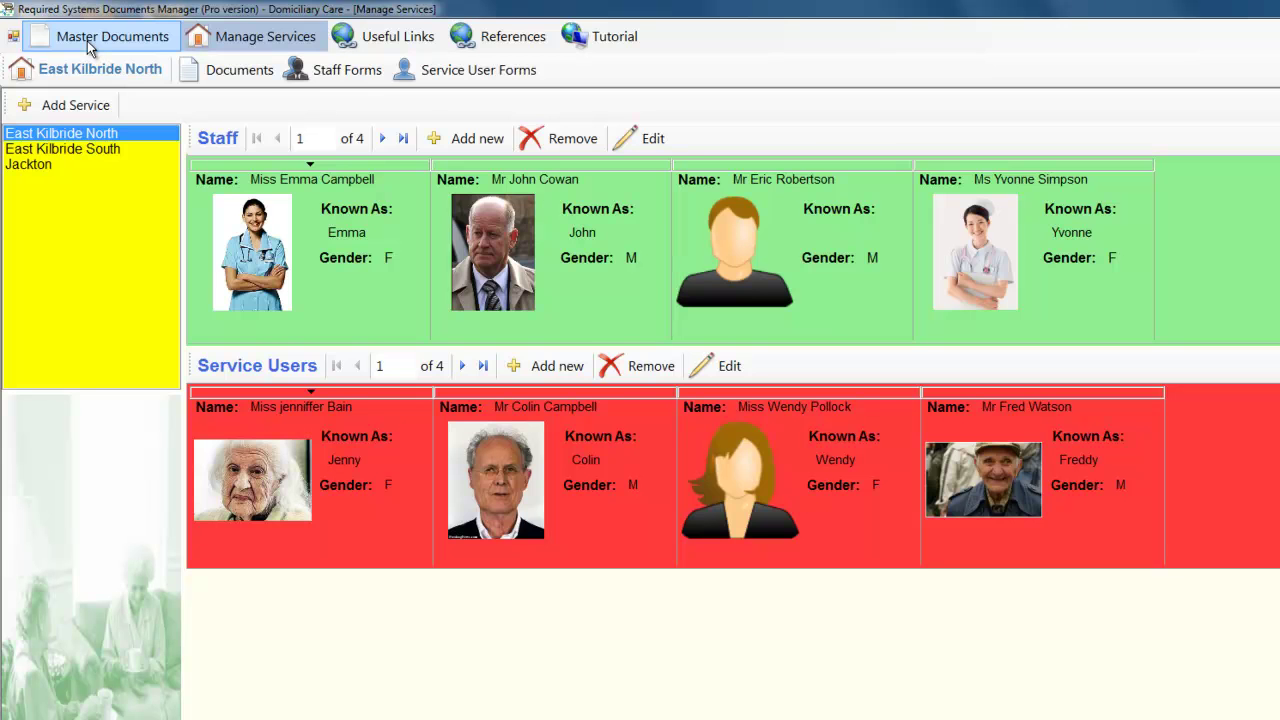
Open the 5.01 Meals and Mealtimes procedure from the Meeting Nutritional Needs section of the master documents
{"action": "left_click", "coordinate": [87, 41]}
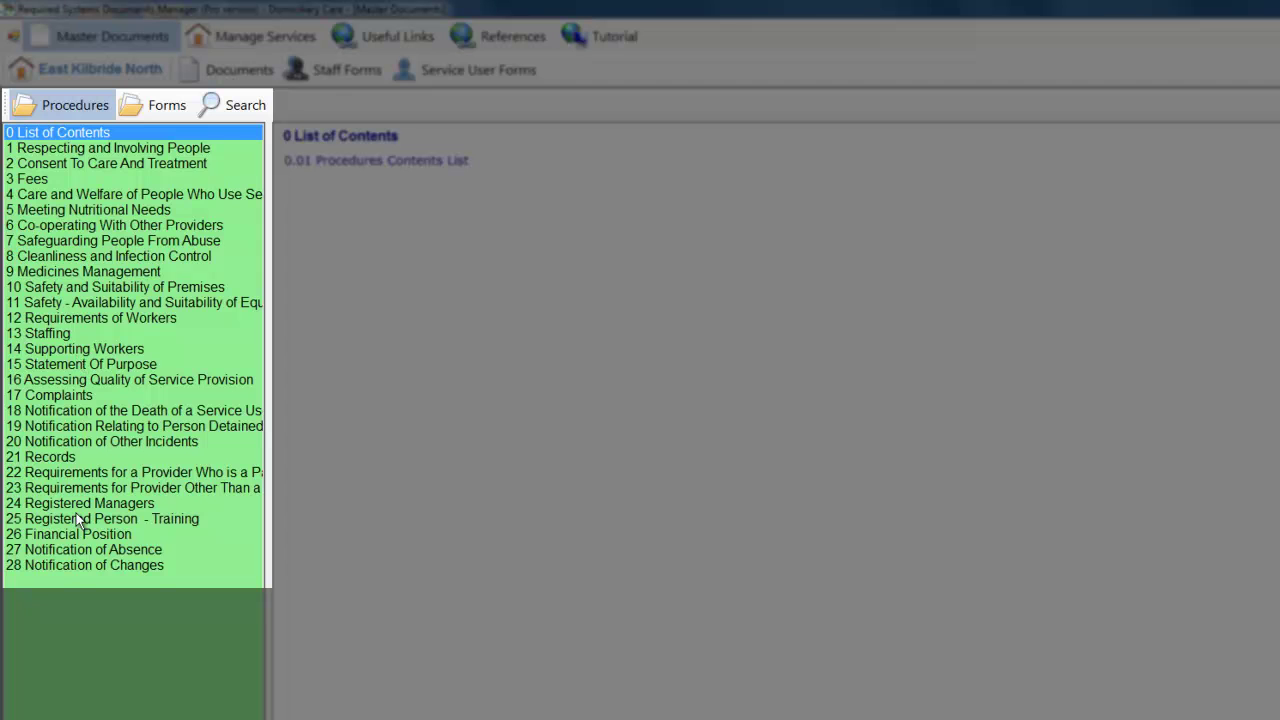
{"action": "left_click", "coordinate": [70, 209]}
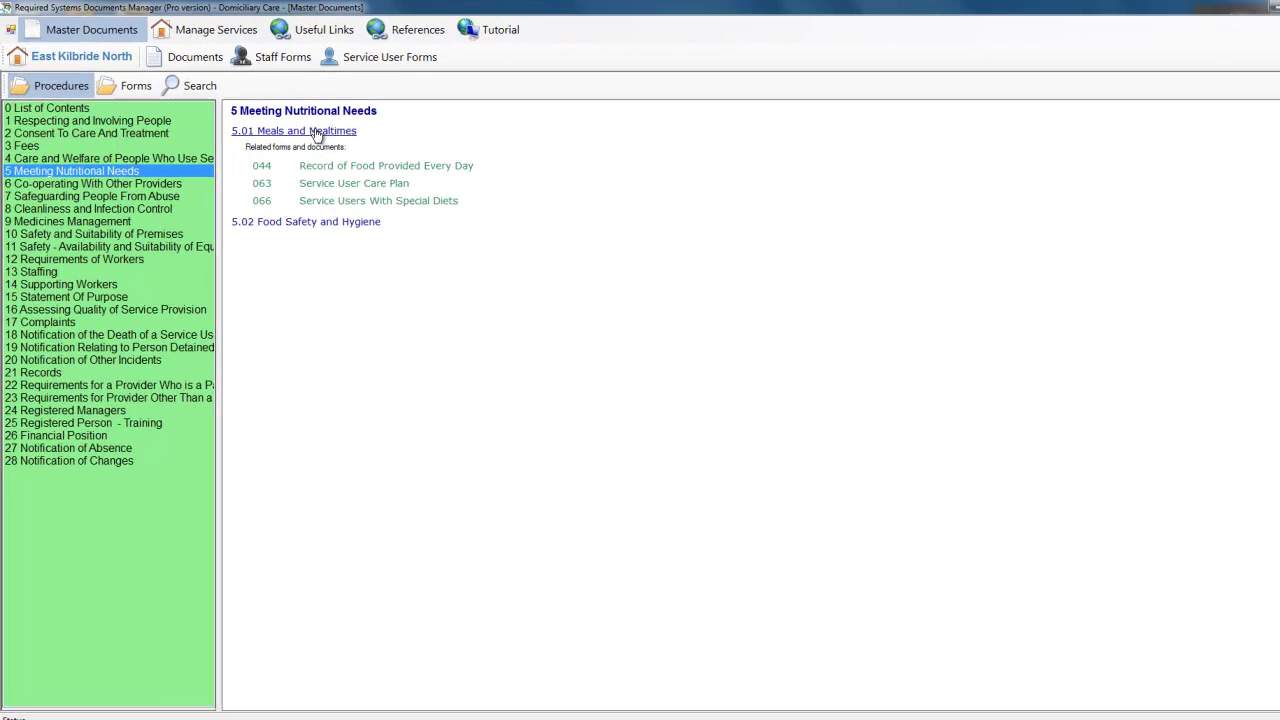
{"action": "left_click", "coordinate": [316, 133]}
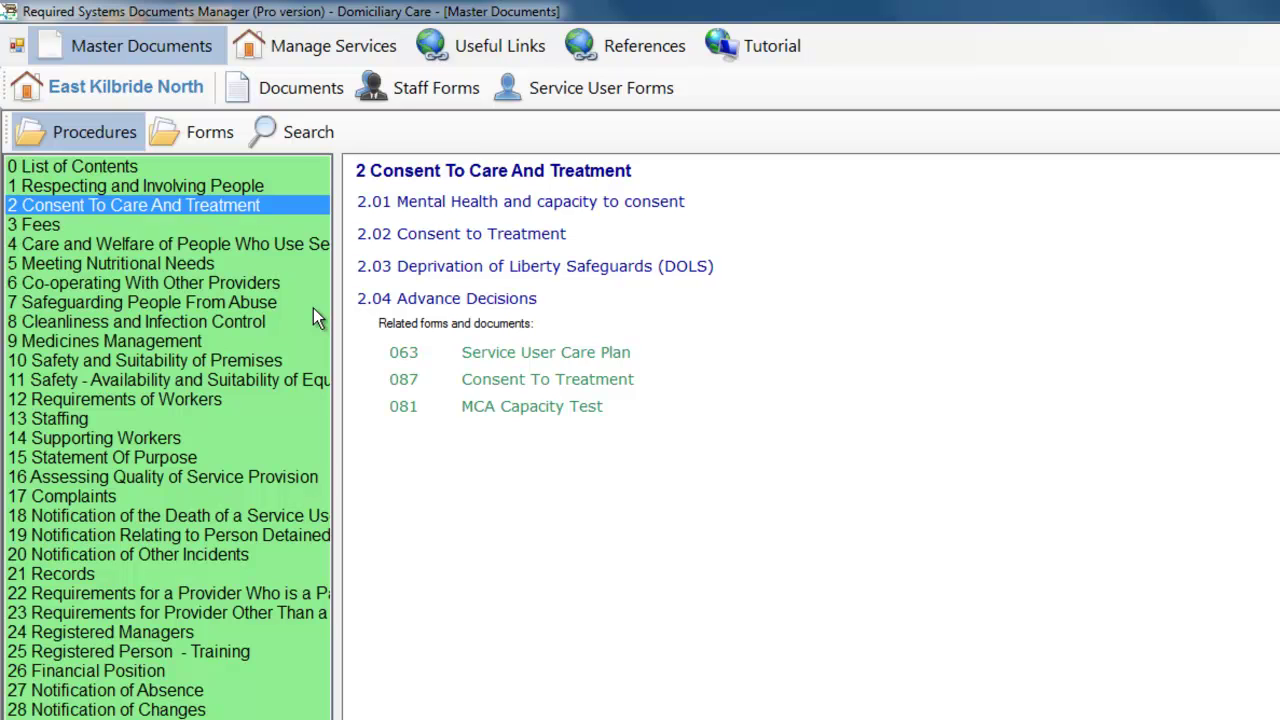
Return to service management, view the Department of Health website from the useful links, and open the list of references
{"action": "left_click", "coordinate": [294, 56]}
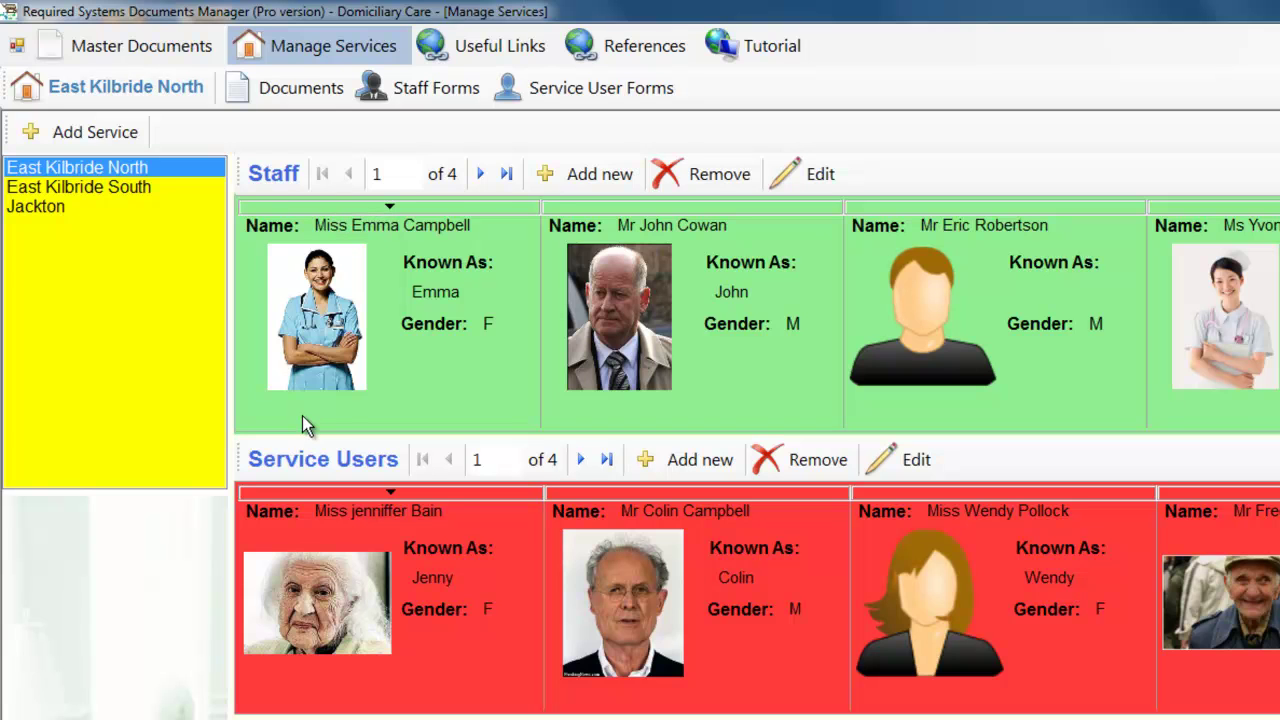
{"action": "left_click", "coordinate": [503, 53]}
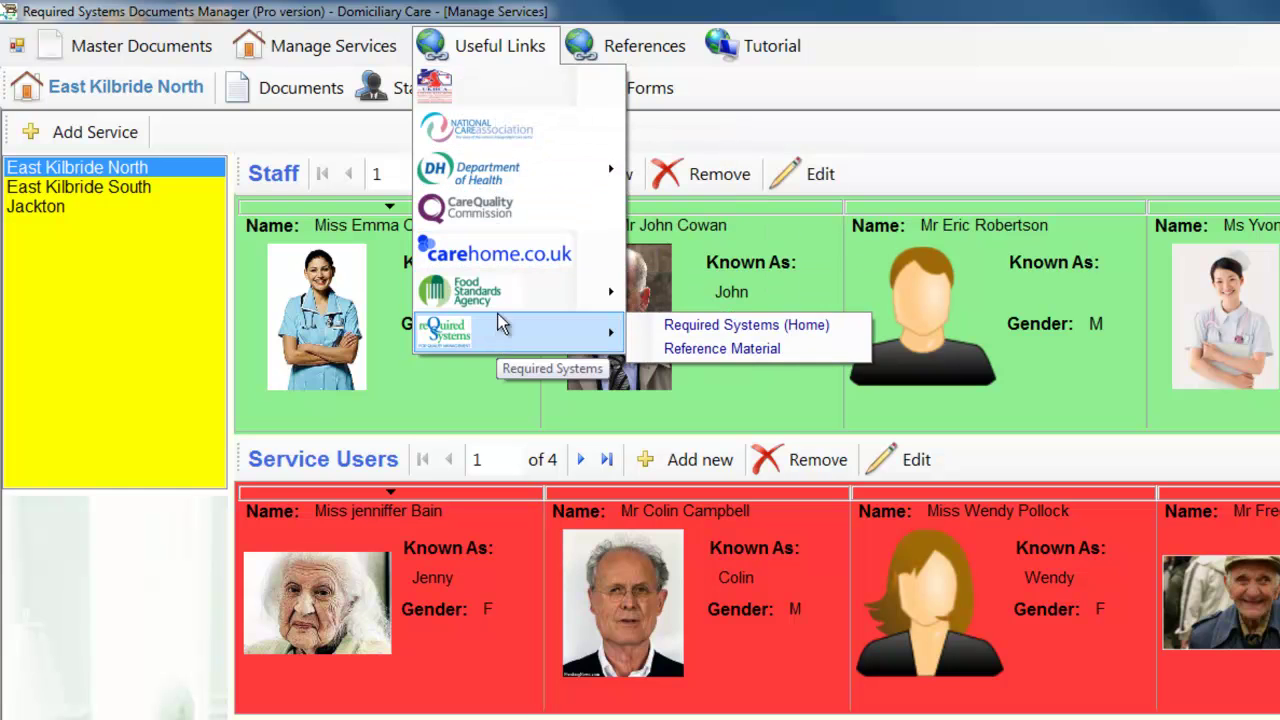
{"action": "mouse_move", "coordinate": [521, 174]}
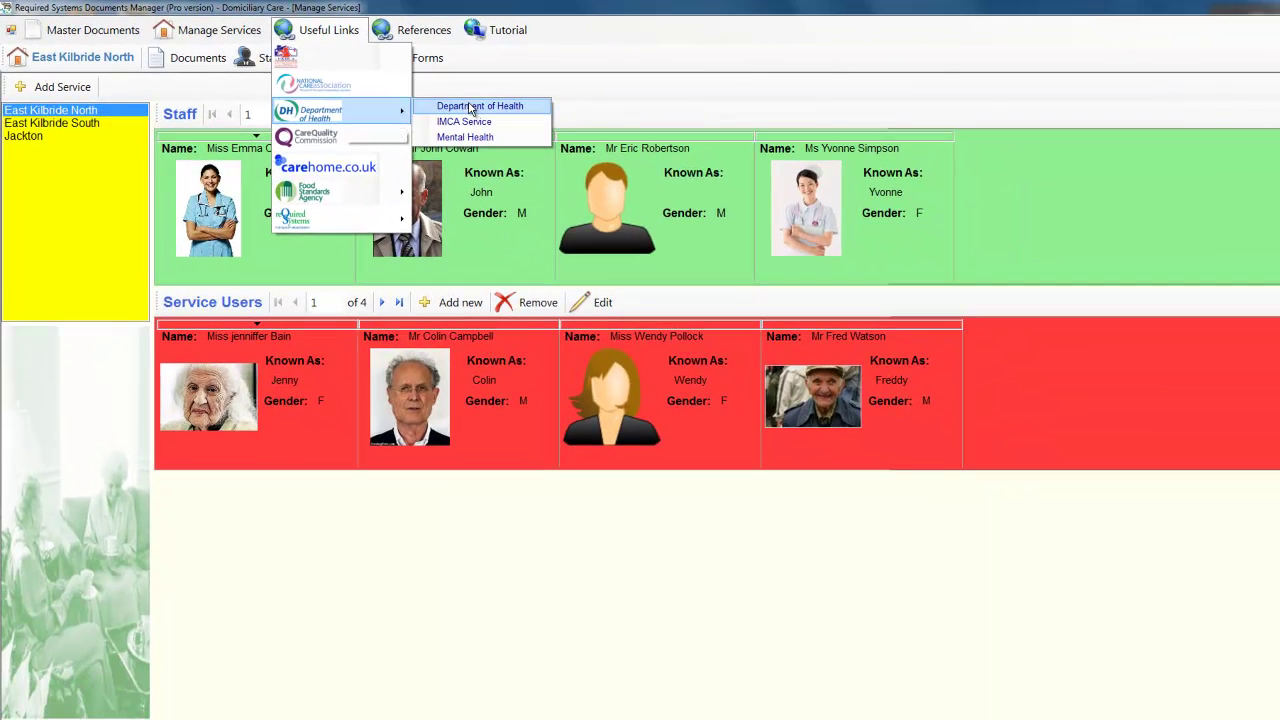
{"action": "left_click", "coordinate": [130, 44]}
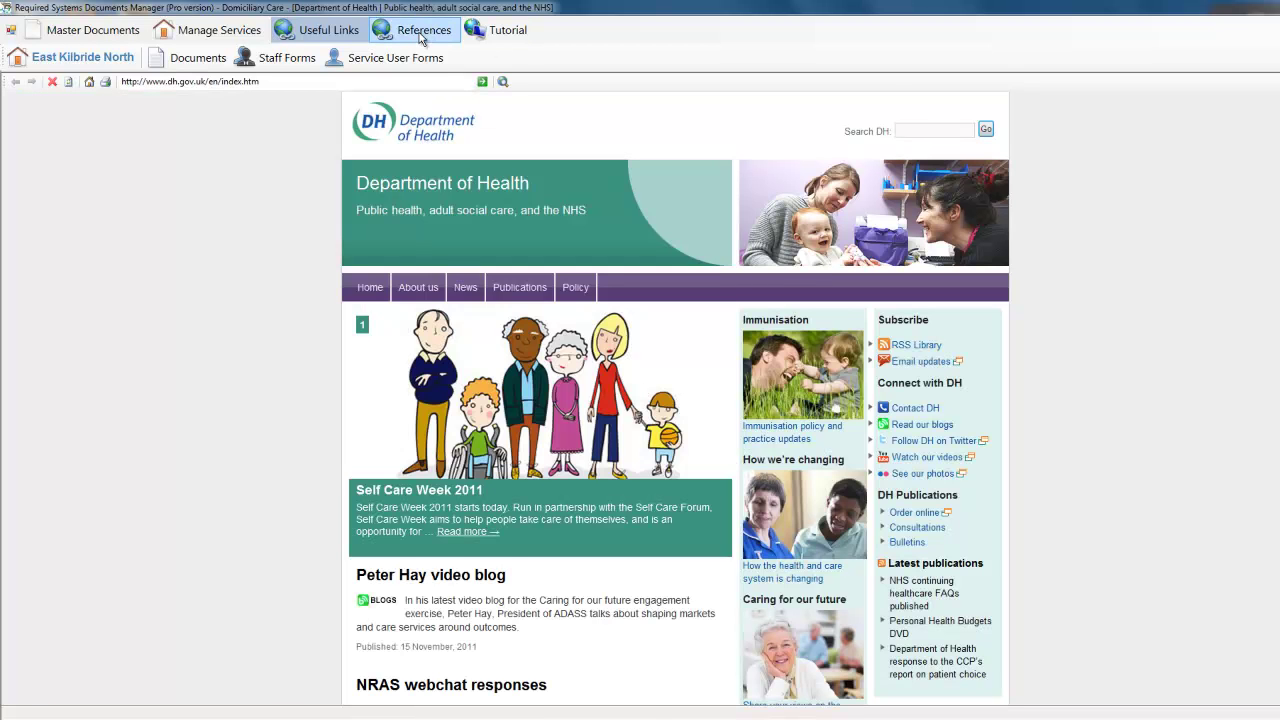
{"action": "left_click", "coordinate": [421, 39]}
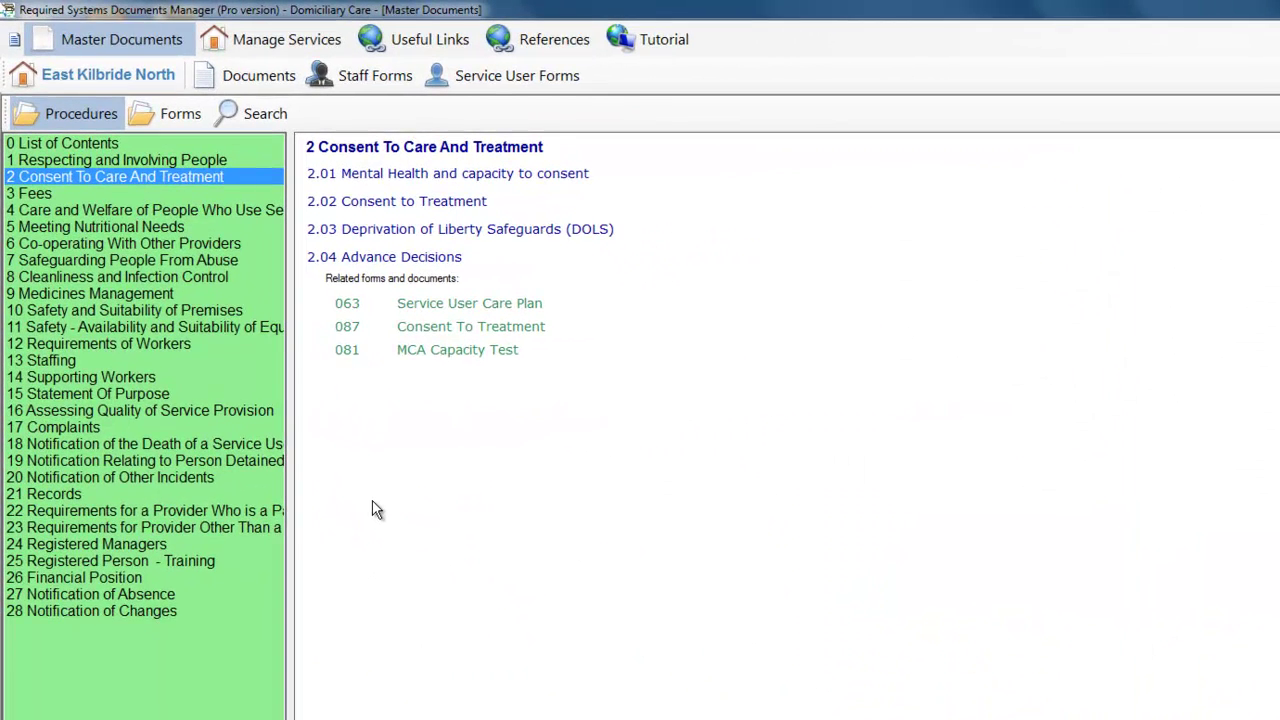
Return to service management, look through the listed services, and make East Kilbride South the current service
{"action": "left_click", "coordinate": [268, 40]}
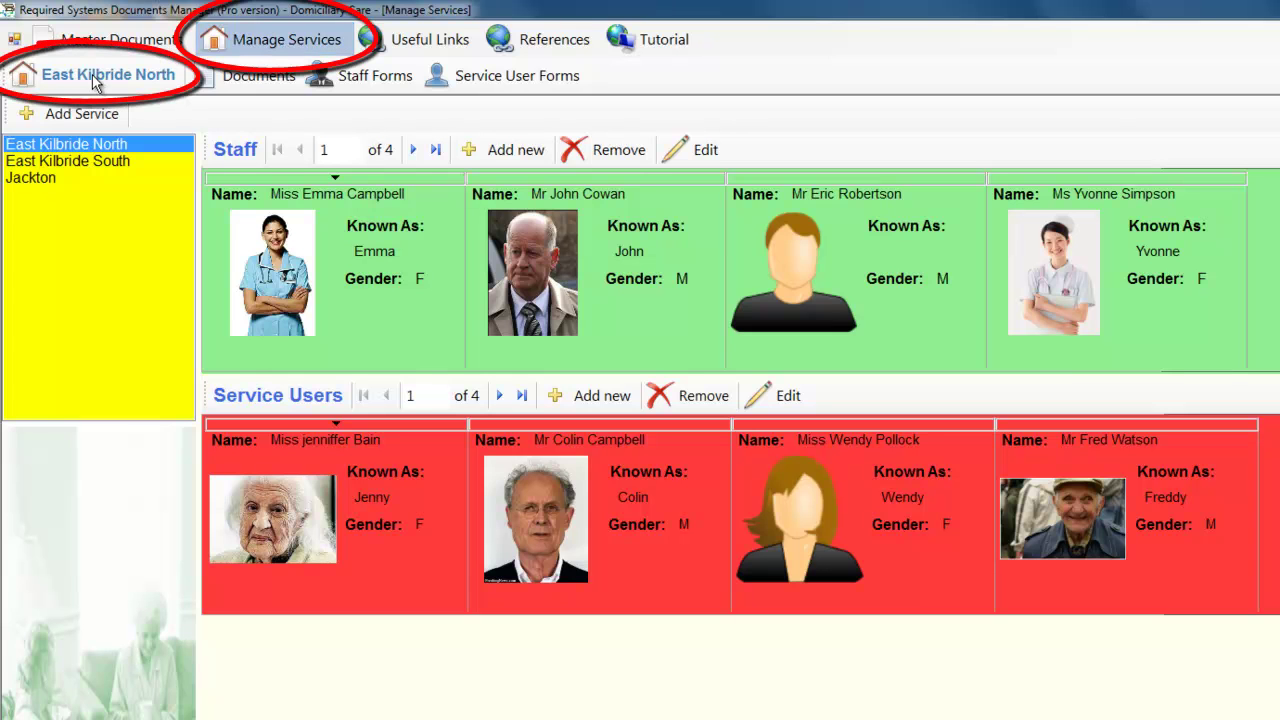
{"action": "left_click", "coordinate": [87, 161]}
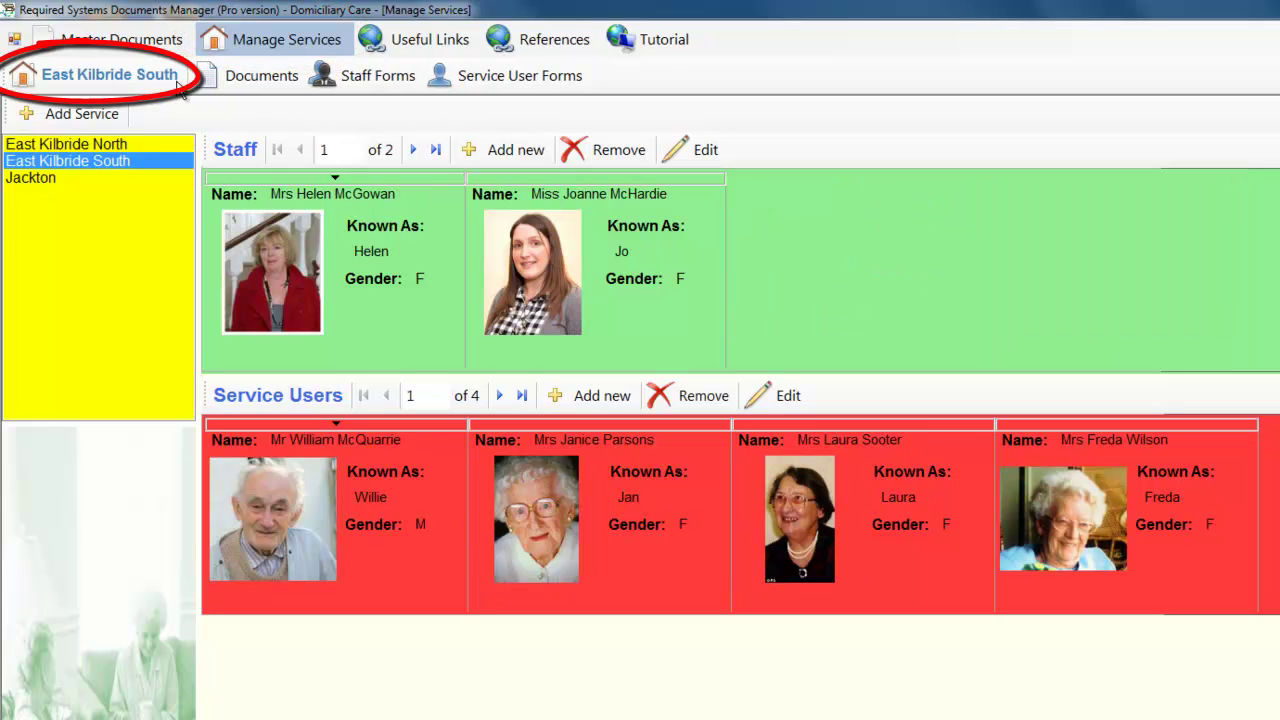
{"action": "left_click", "coordinate": [33, 179]}
{"action": "left_click", "coordinate": [58, 146]}
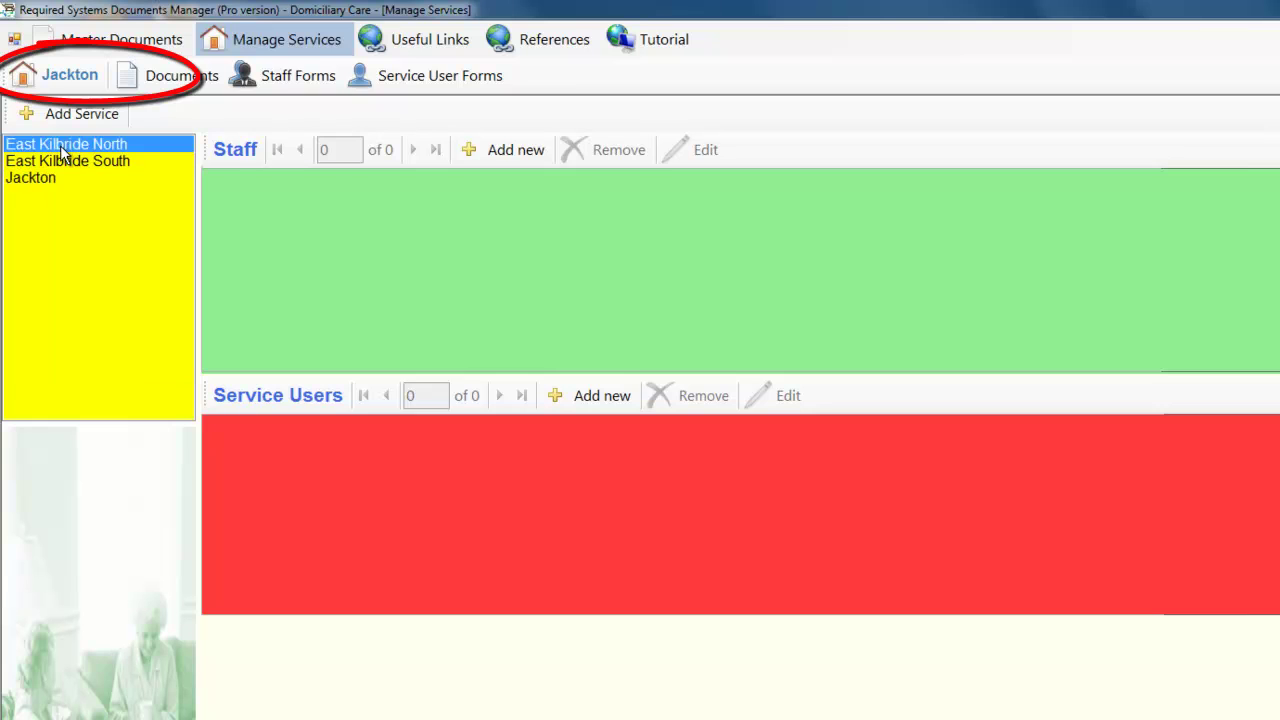
{"action": "left_click", "coordinate": [66, 165]}
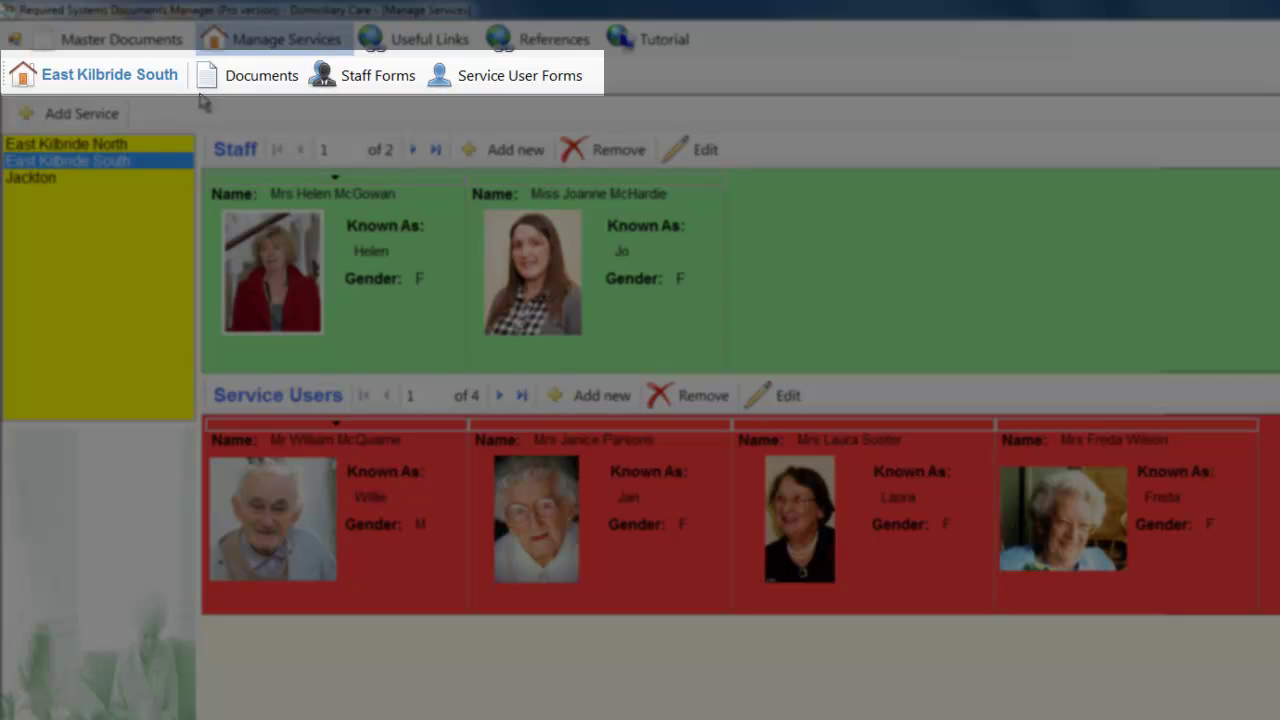
View the Disciplinary Process and Grievances procedure listed under Safeguarding People From Abuse in the service's own documents, and close it
{"action": "left_click", "coordinate": [247, 77]}
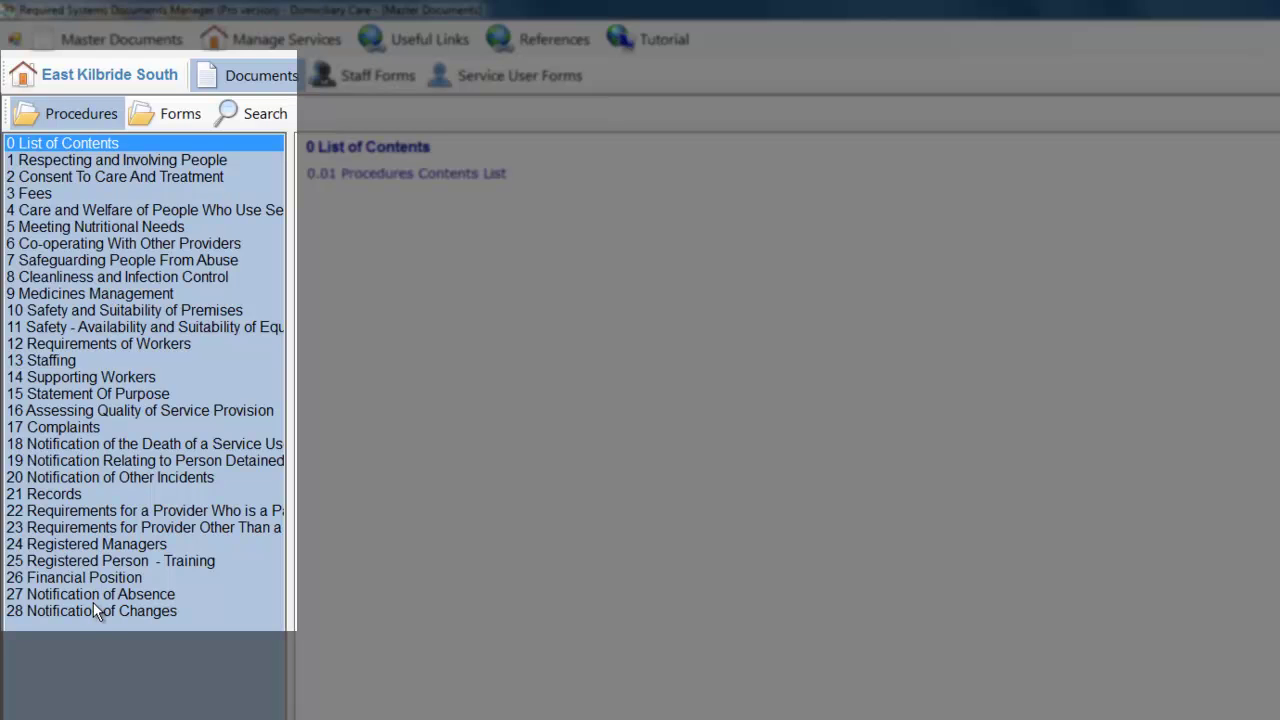
{"action": "left_click", "coordinate": [99, 259]}
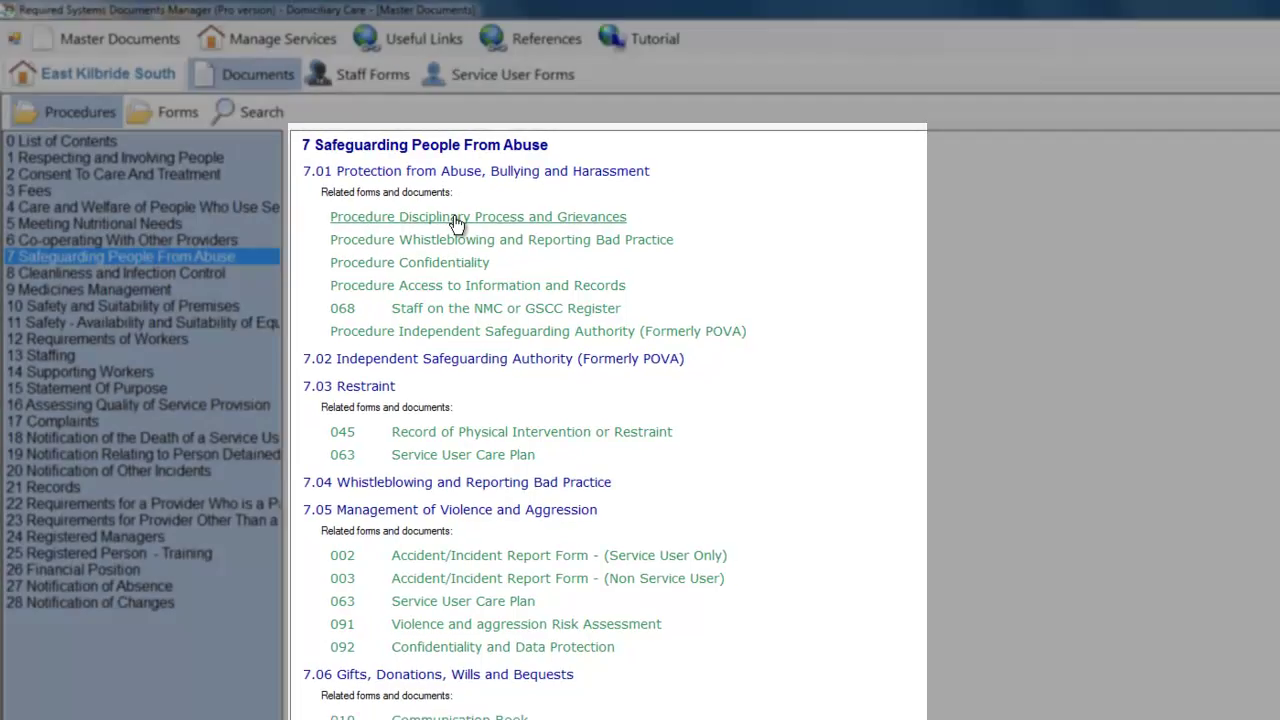
{"action": "left_click", "coordinate": [455, 218]}
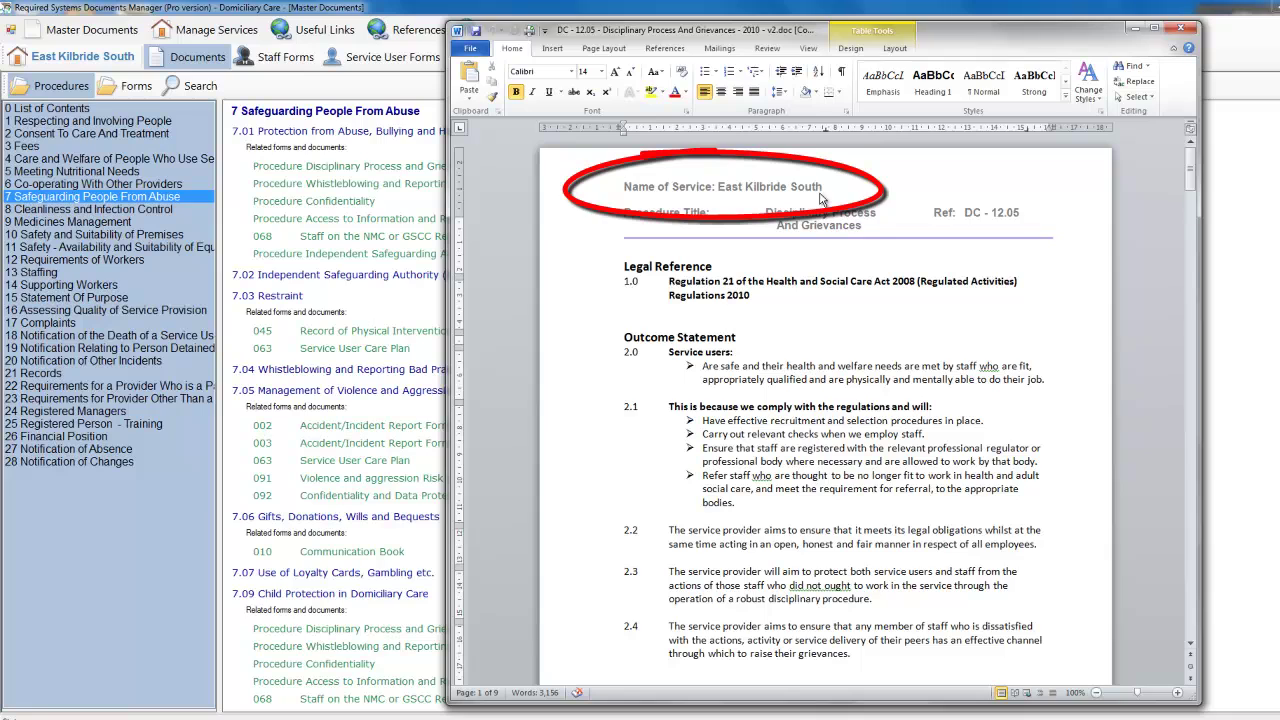
{"action": "left_click", "coordinate": [1181, 27]}
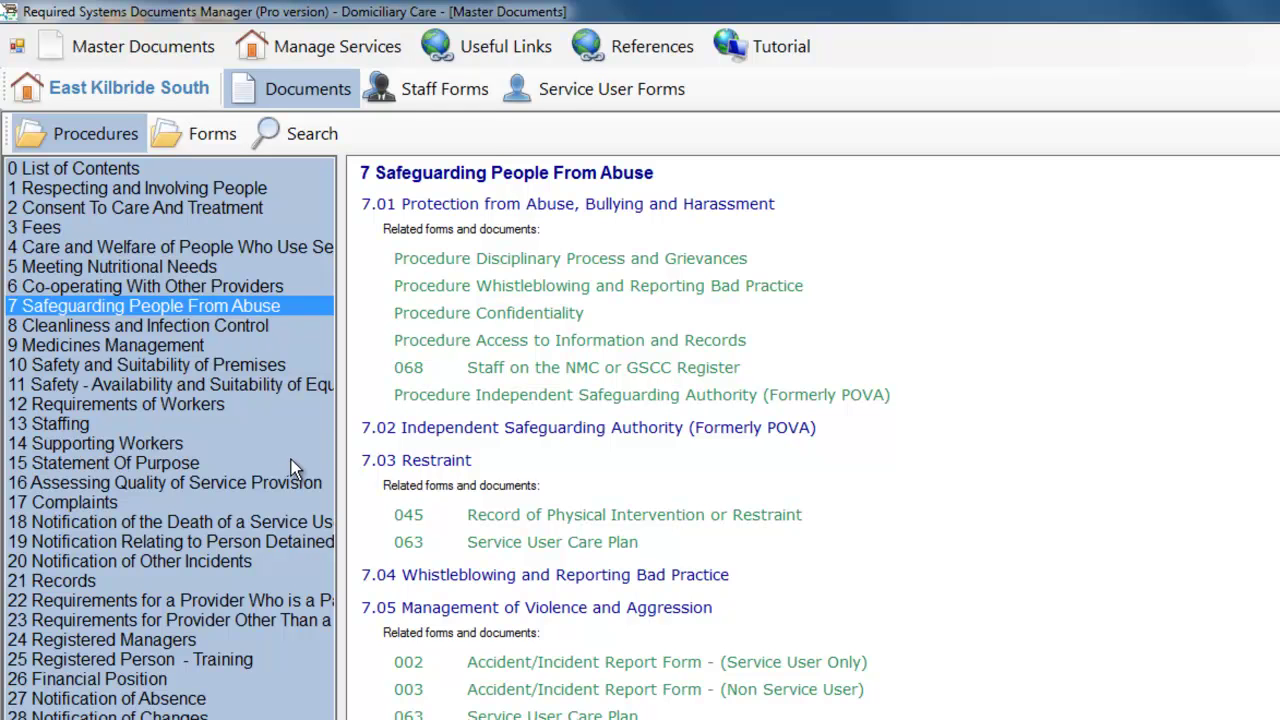
List forms 021 - 040 in the East Kilbride South documents
{"action": "left_click", "coordinate": [203, 137]}
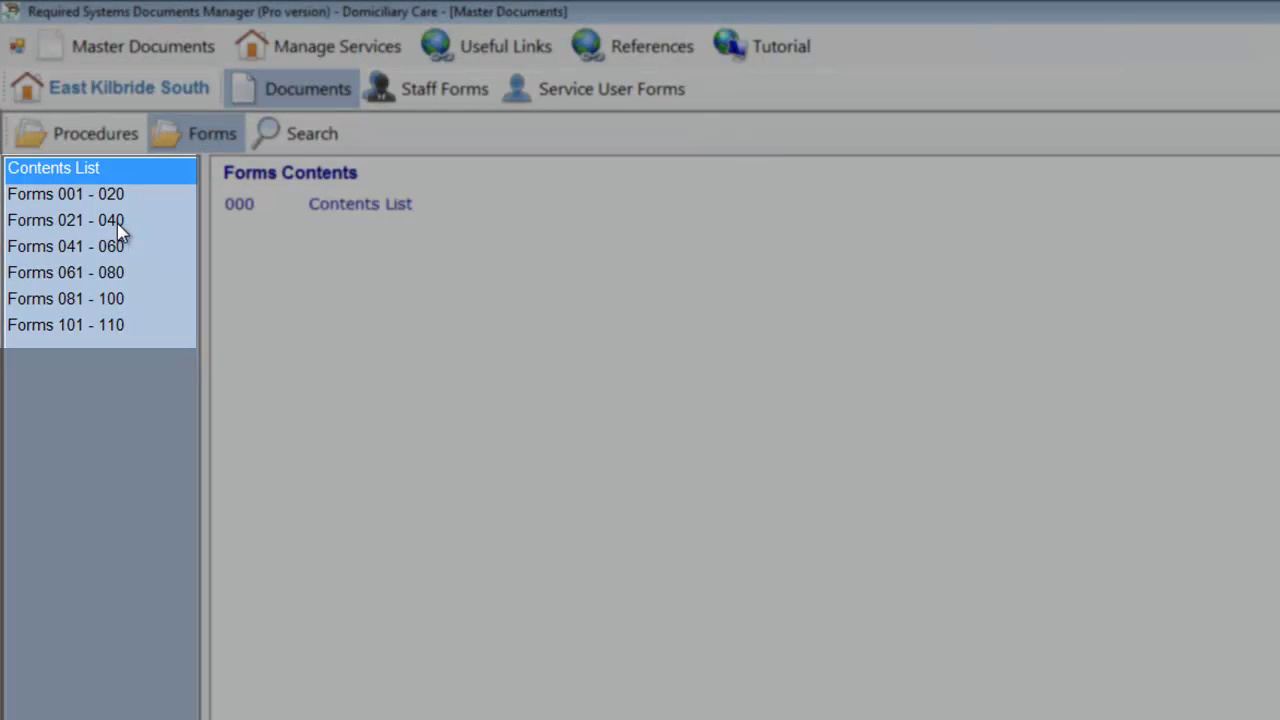
{"action": "left_click", "coordinate": [118, 221]}
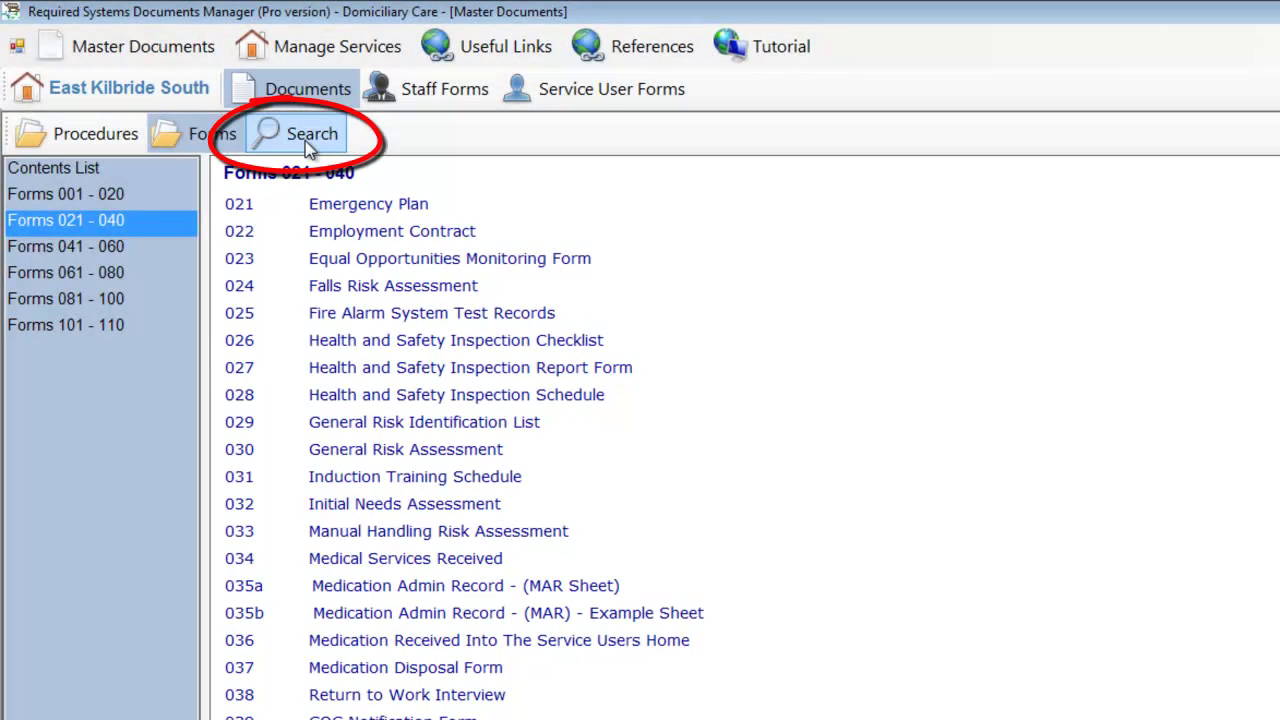
Search the service's documents for "medication", limiting the search to forms and excluding policies and procedures
{"action": "left_click", "coordinate": [308, 140]}
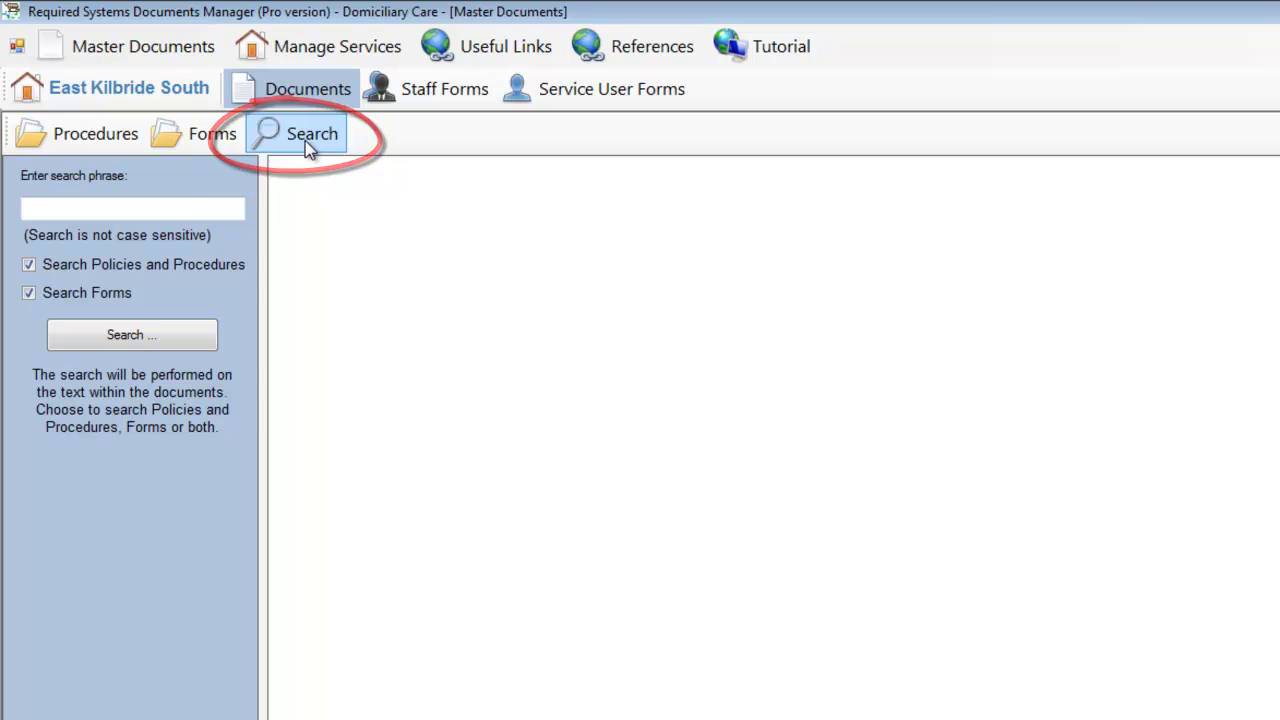
{"action": "left_click", "coordinate": [206, 214]}
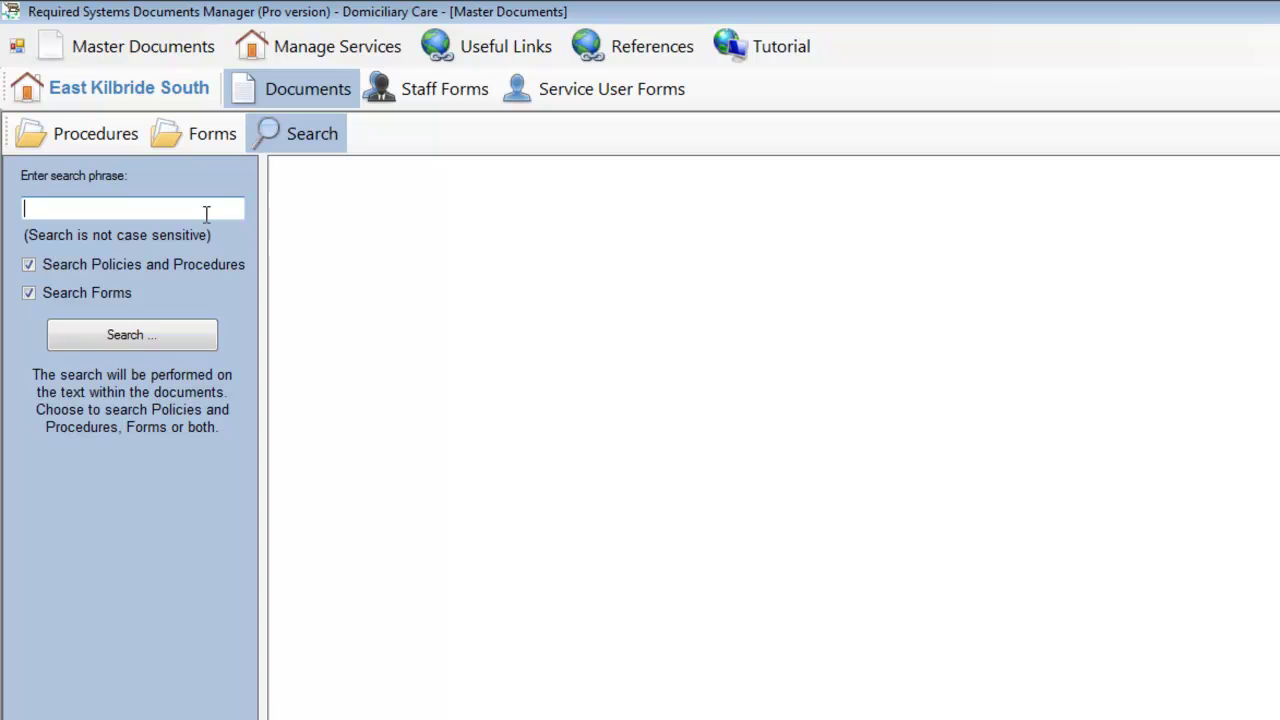
{"action": "type", "text": "me"}
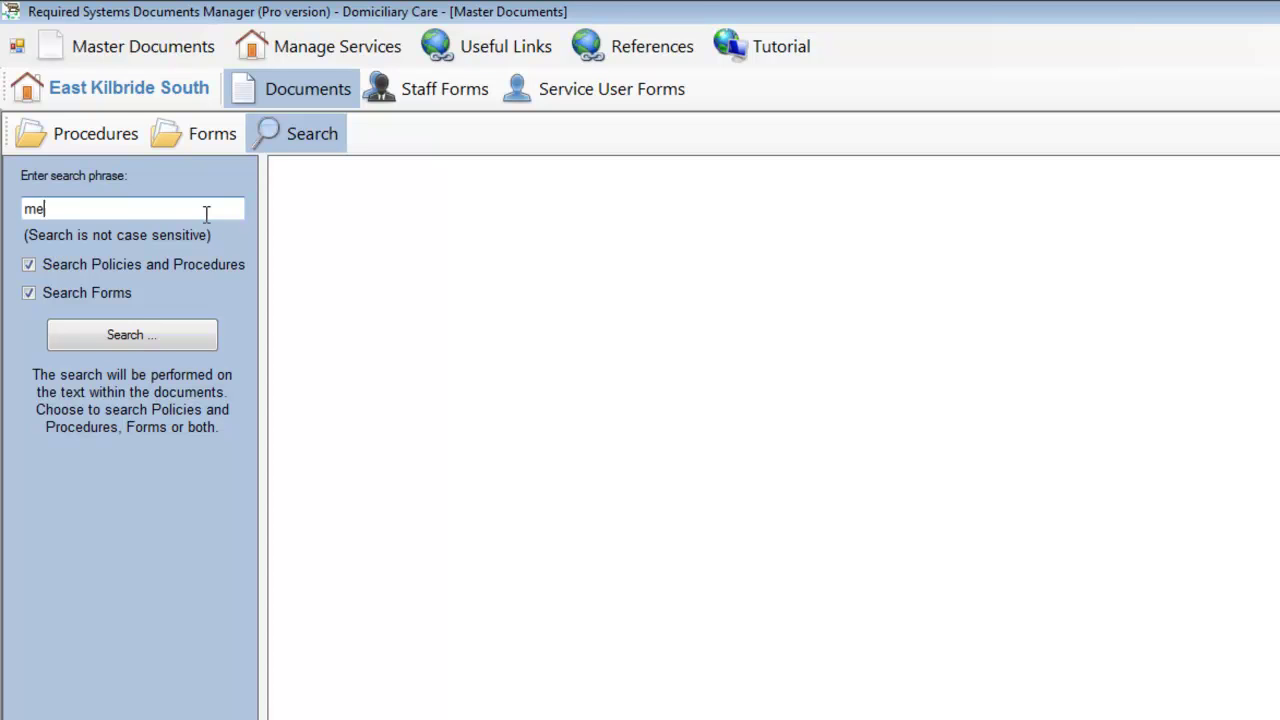
{"action": "type", "text": "dication"}
{"action": "left_click", "coordinate": [30, 264]}
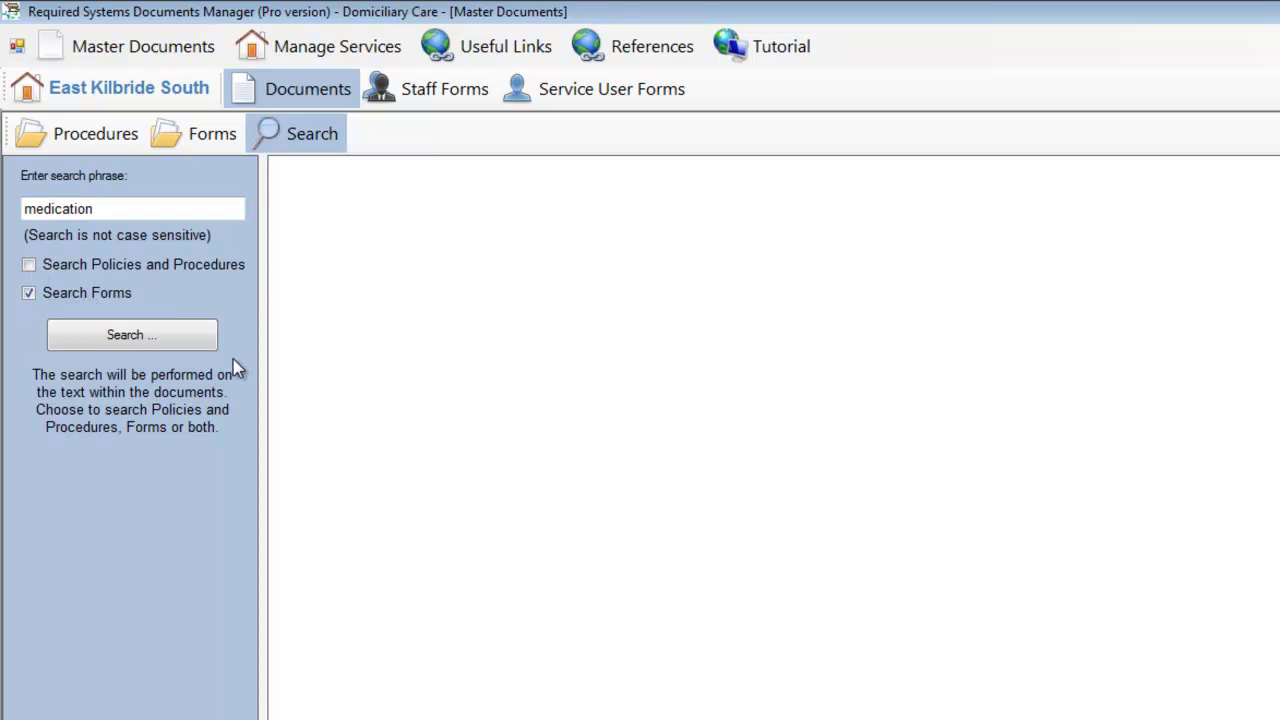
{"action": "left_click", "coordinate": [130, 336]}
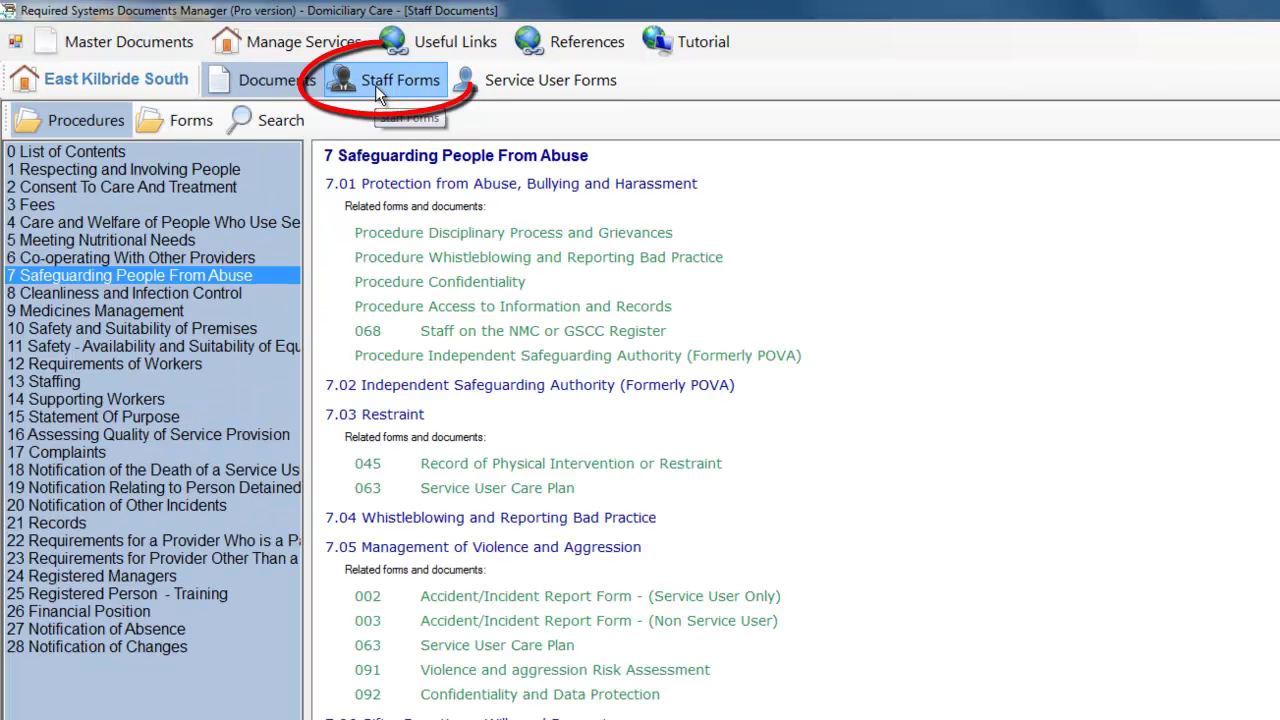
View the DCF - 055 Reference Request document in the second staff member's forms, and close it
{"action": "left_click", "coordinate": [378, 90]}
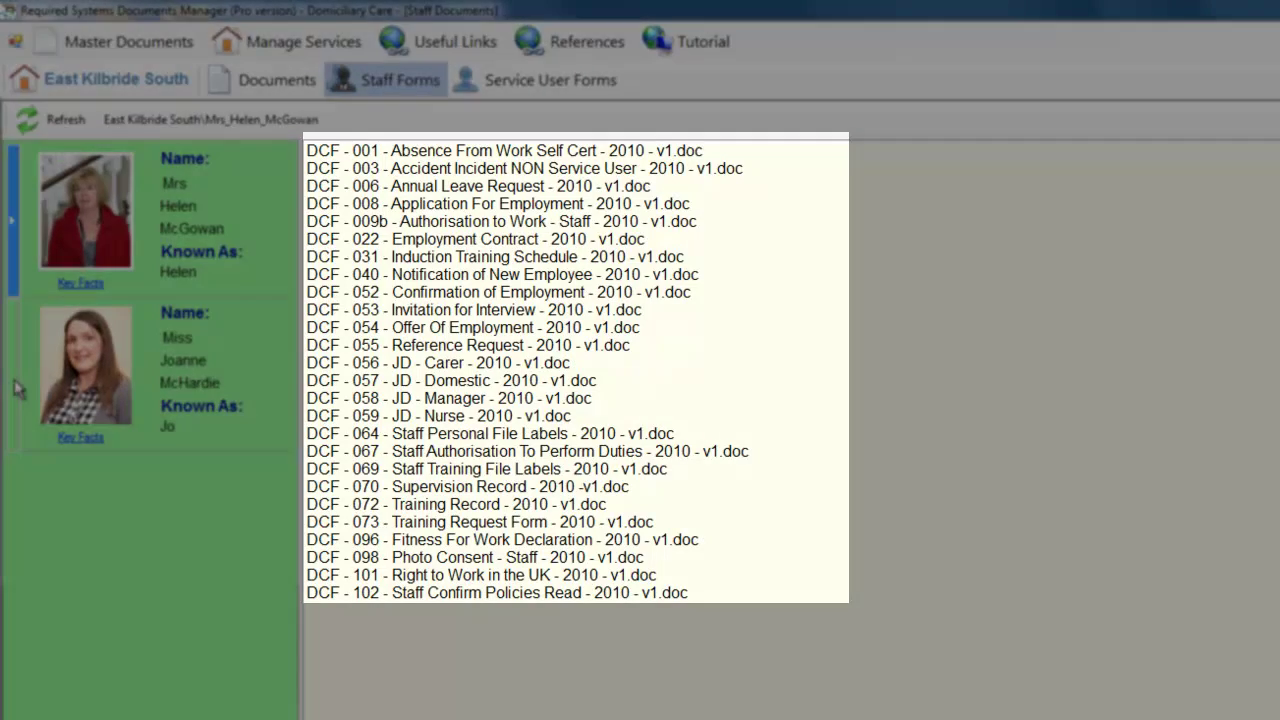
{"action": "left_click", "coordinate": [17, 388]}
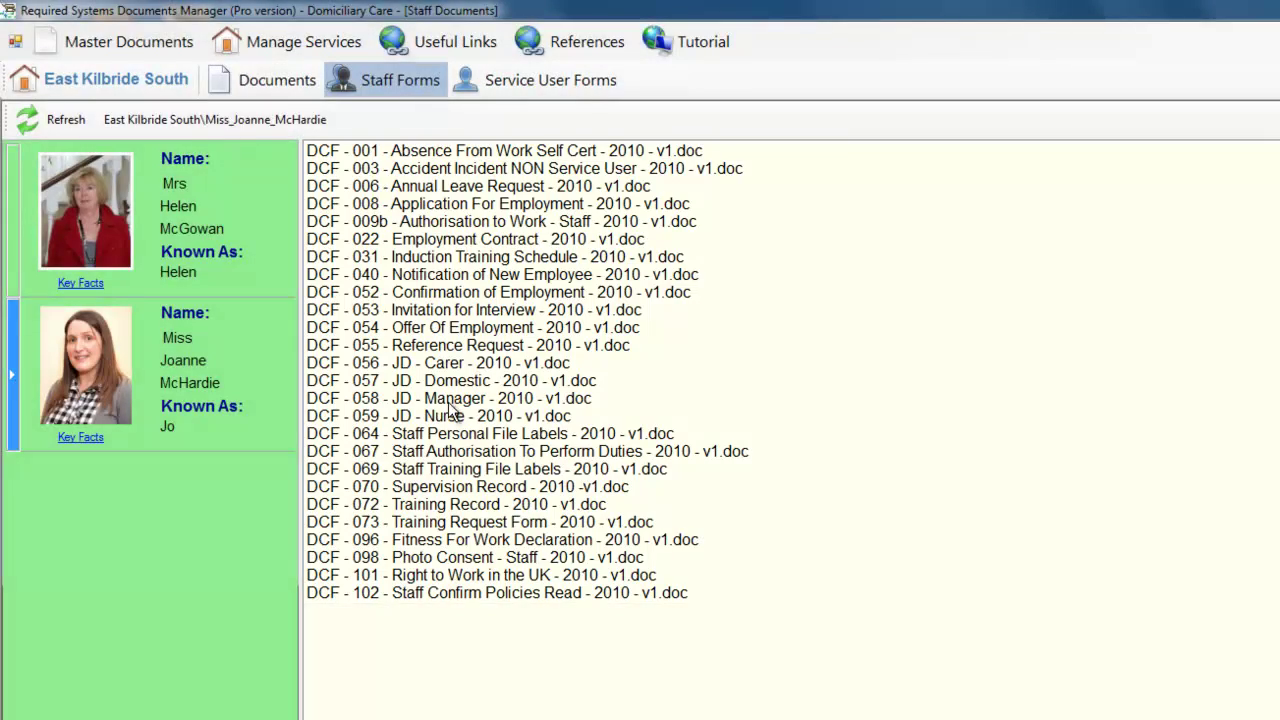
{"action": "left_click", "coordinate": [455, 347]}
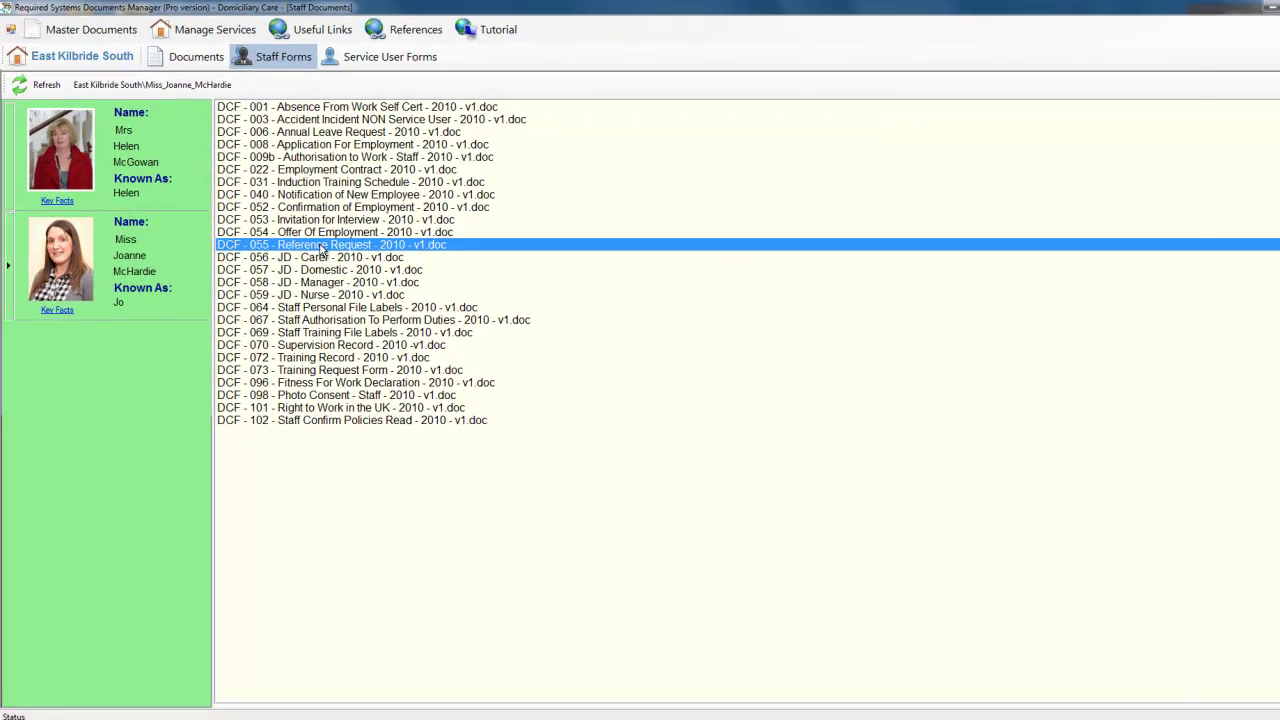
{"action": "double_click", "coordinate": [322, 248]}
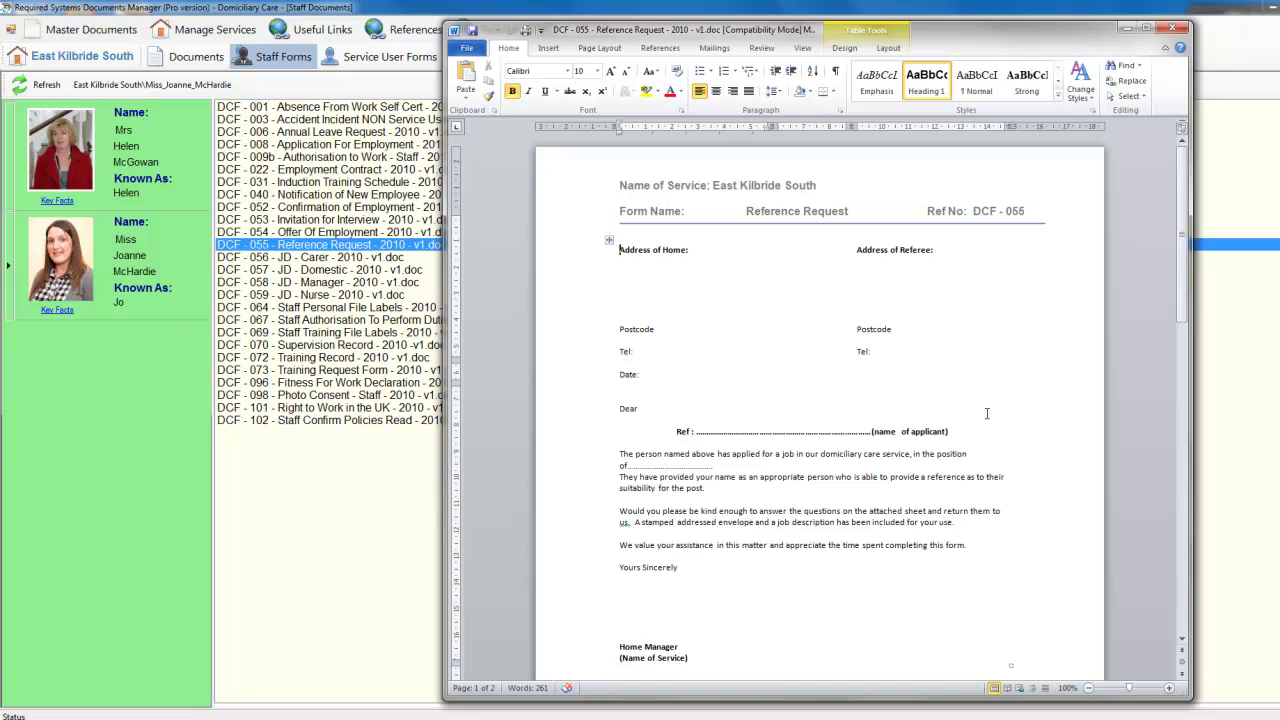
{"action": "left_click", "coordinate": [1183, 28]}
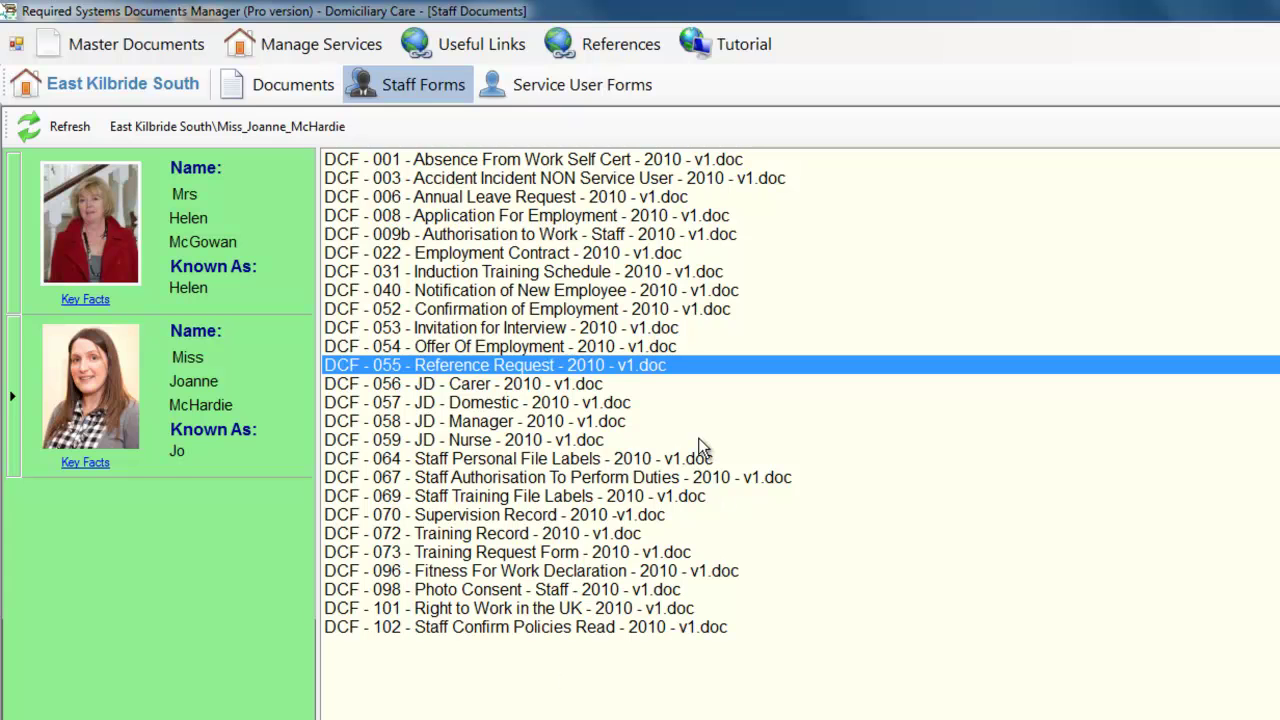
Show the service user forms for East Kilbride South and select the second service user
{"action": "left_click", "coordinate": [12, 390]}
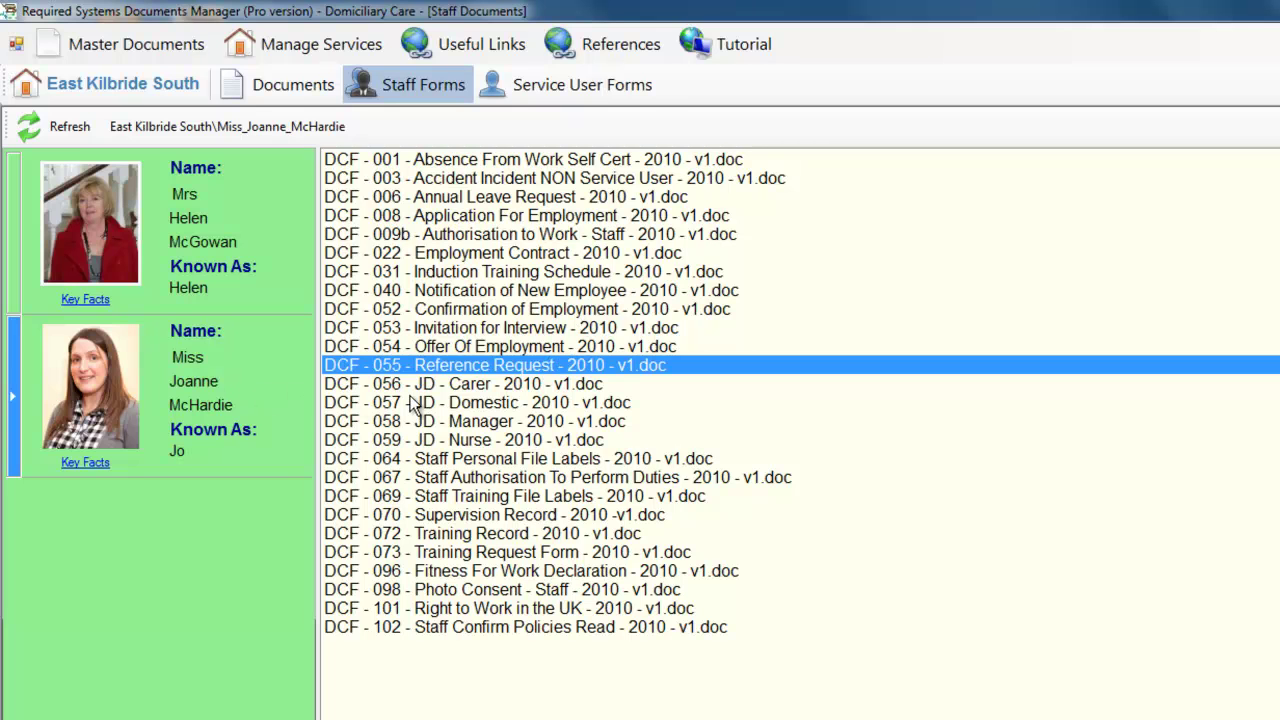
{"action": "left_click", "coordinate": [575, 90]}
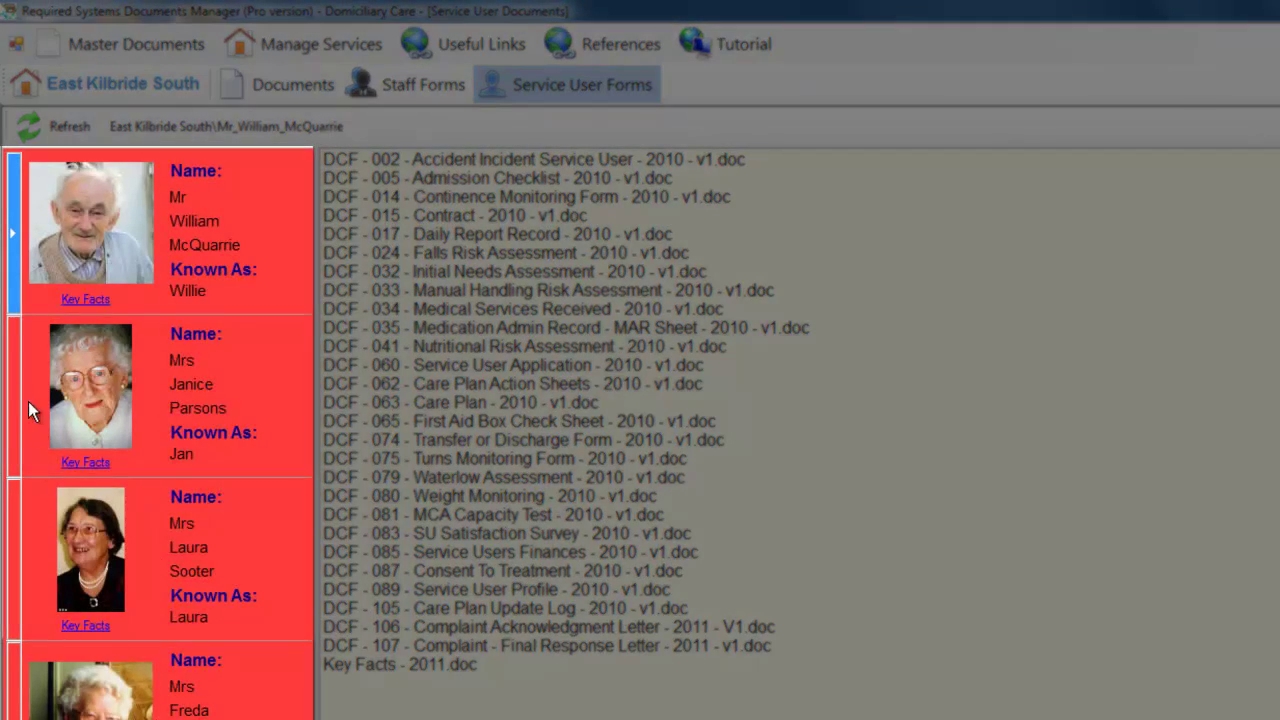
{"action": "left_click", "coordinate": [11, 396]}
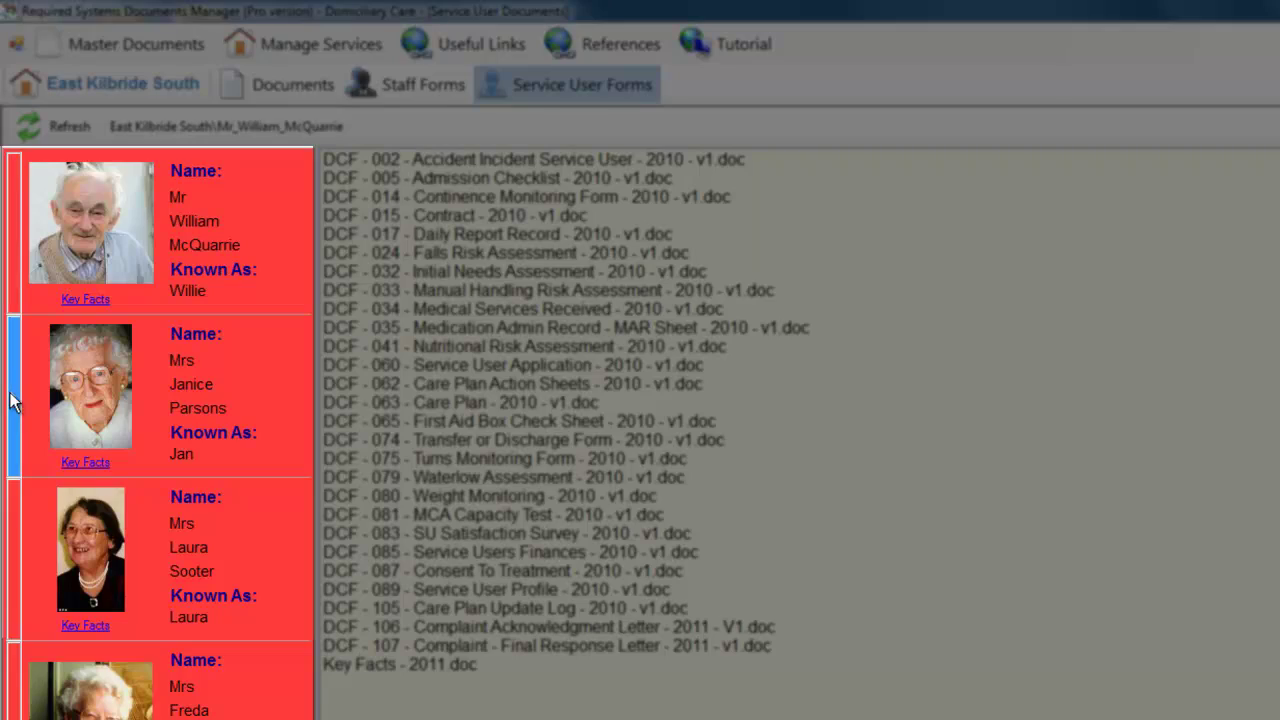
View the enlarged photograph of the fourth service user, and close it
{"action": "left_click", "coordinate": [11, 577]}
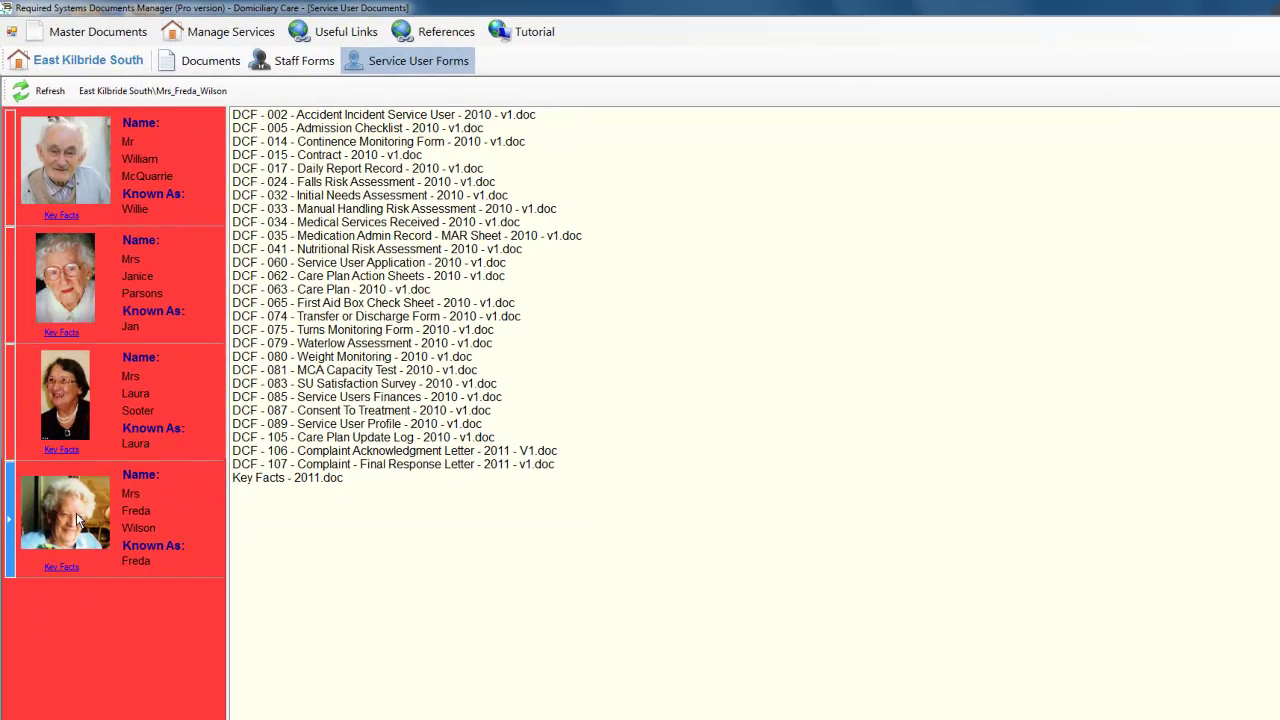
{"action": "left_click", "coordinate": [78, 519]}
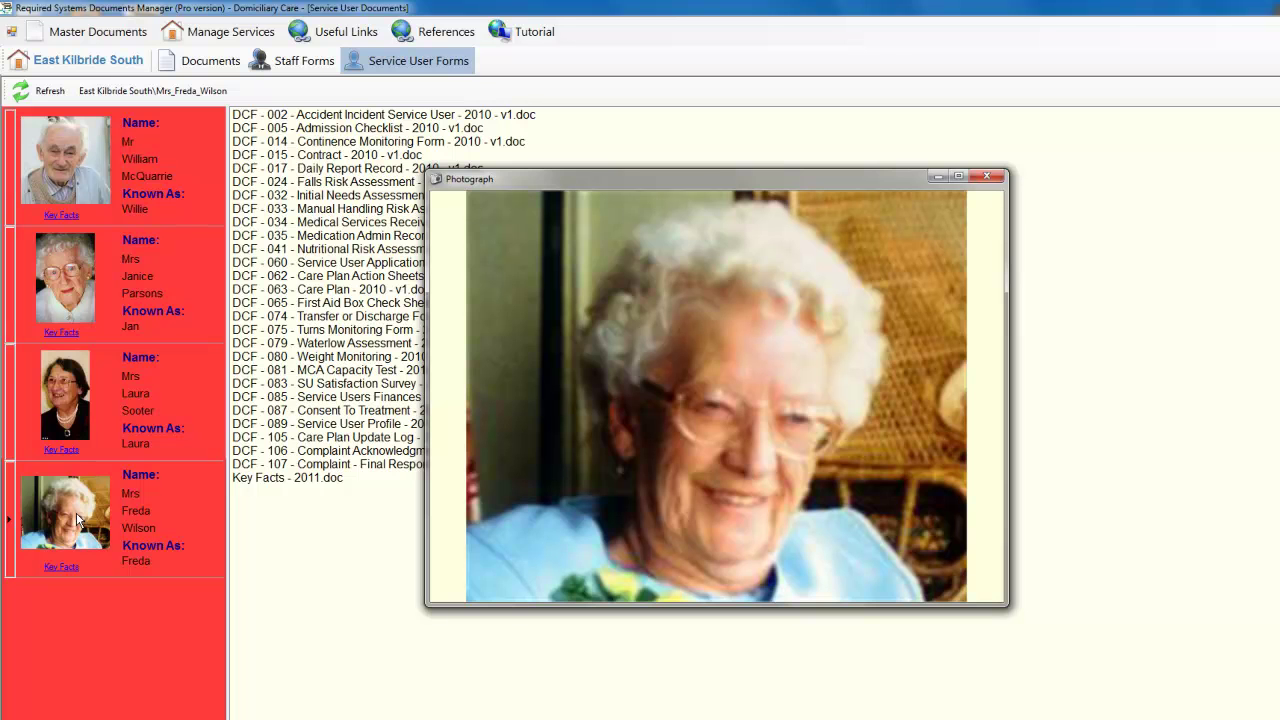
{"action": "left_click", "coordinate": [988, 177]}
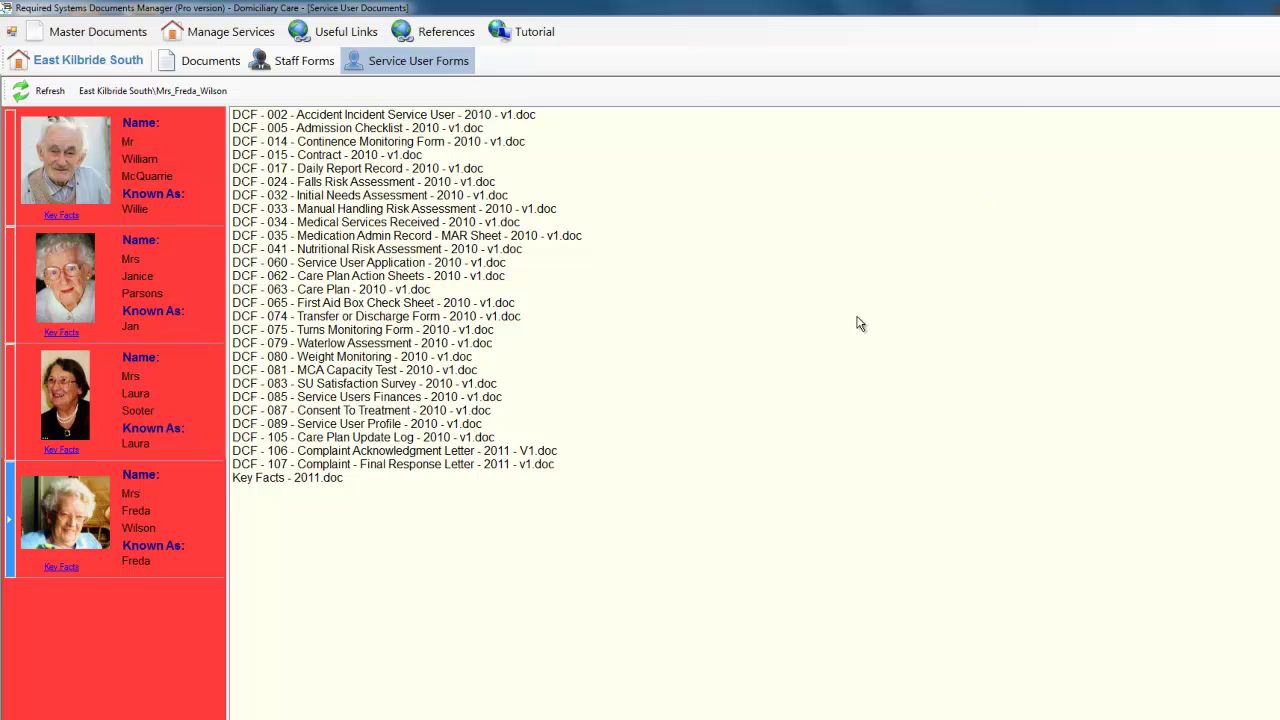
View the DCF - 005 Admission Checklist document and its file information in the fourth service user's forms, and close it
{"action": "left_click", "coordinate": [361, 131]}
{"action": "double_click", "coordinate": [333, 133]}
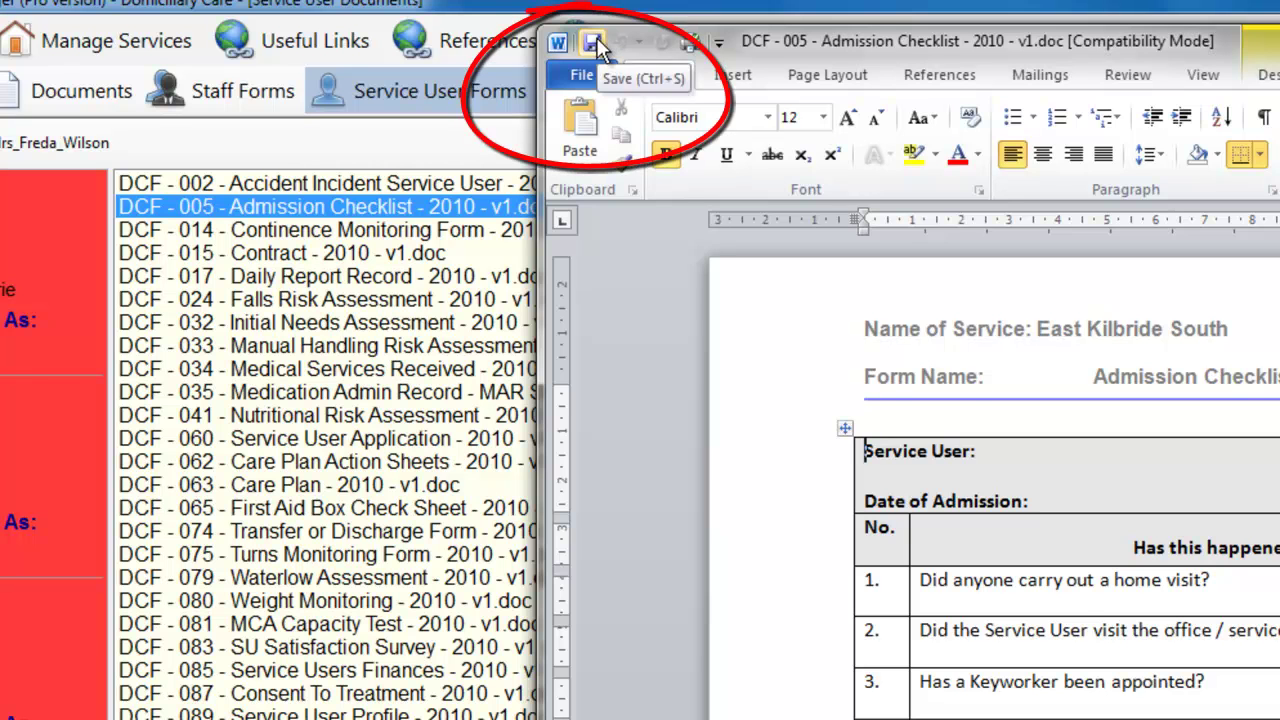
{"action": "left_click", "coordinate": [589, 72]}
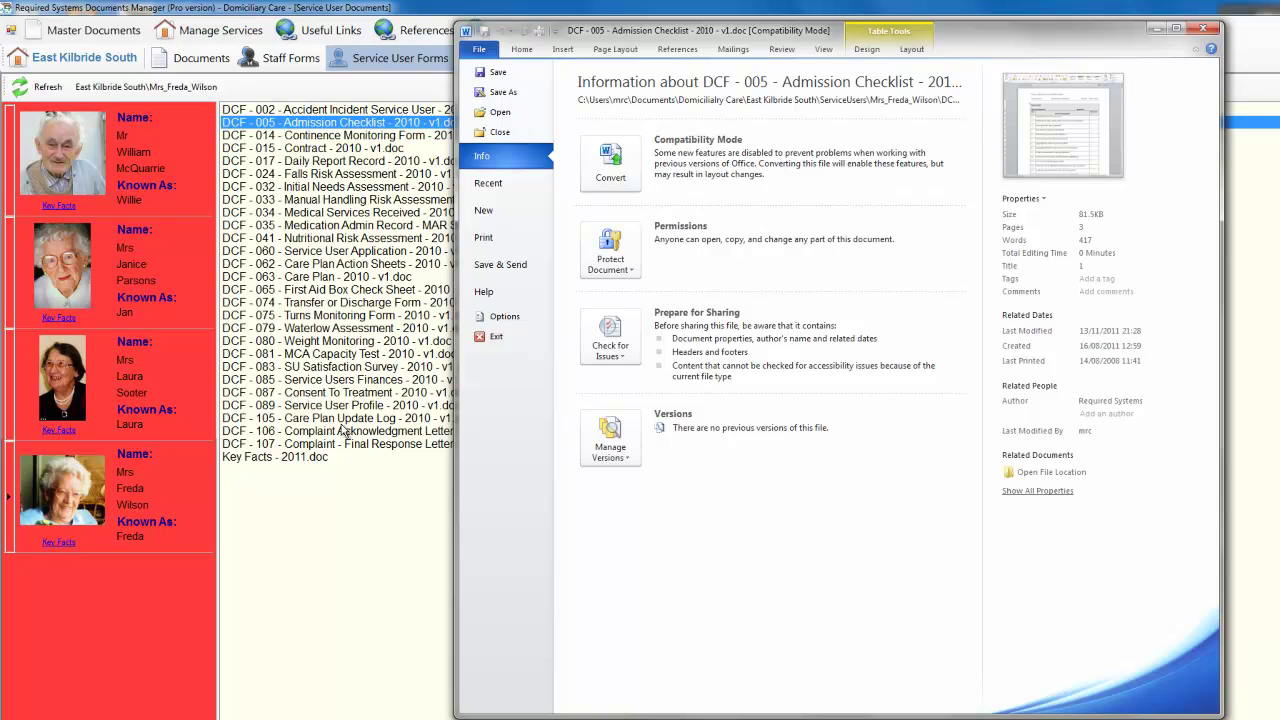
{"action": "left_click", "coordinate": [1203, 28]}
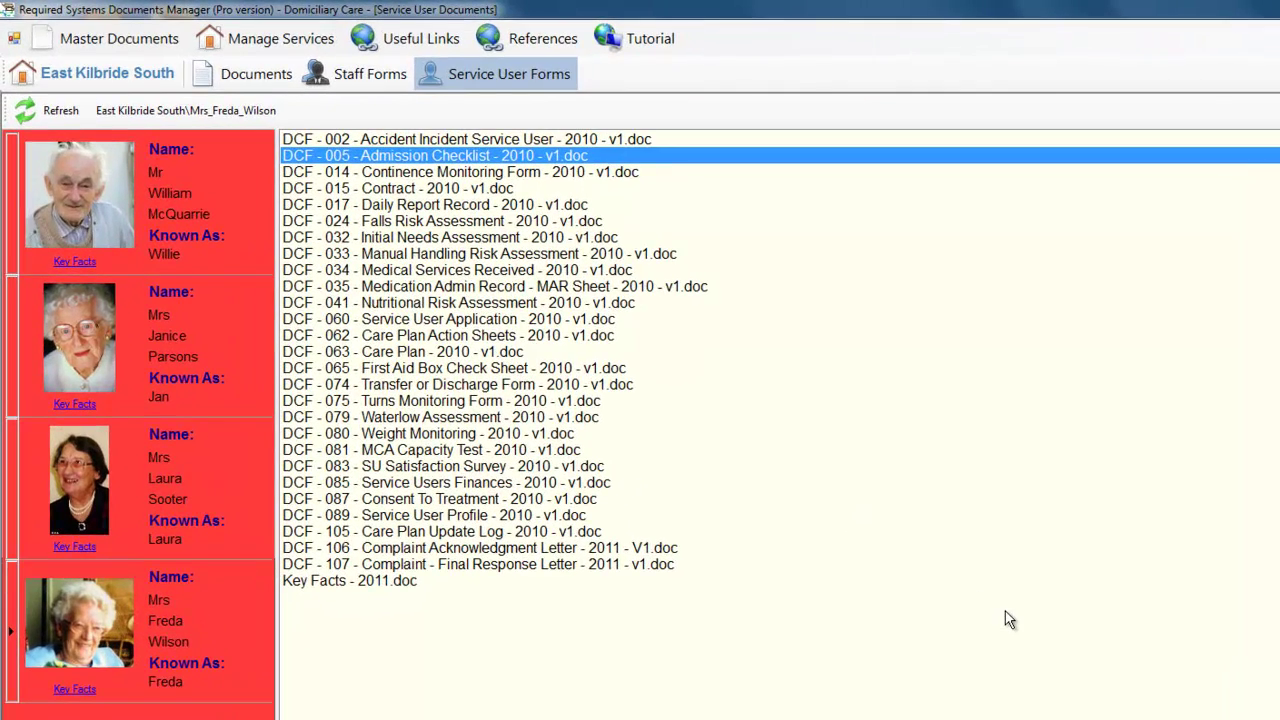